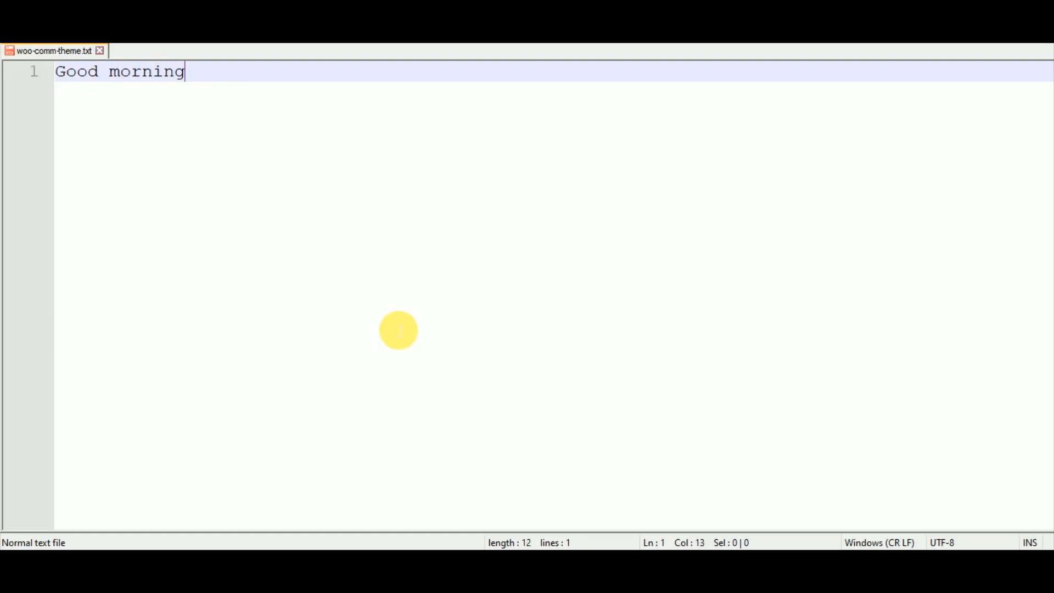
# Write the line 'Today We are going to do Last Step of woo comm, that is Template/theme handling (shopping theme)'.
pyautogui.press('Return')
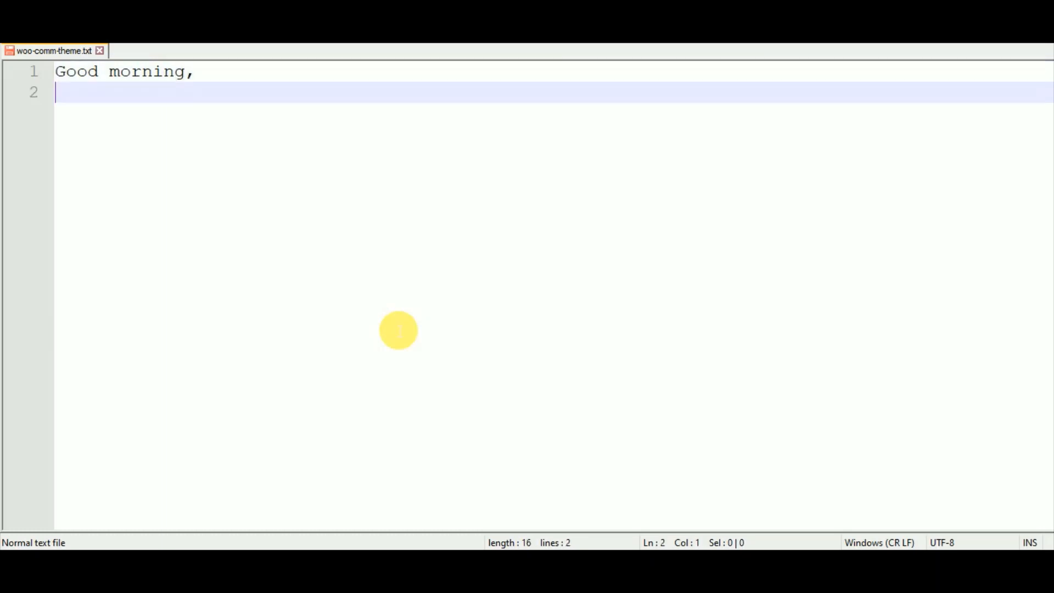
pyautogui.write('Today We are')
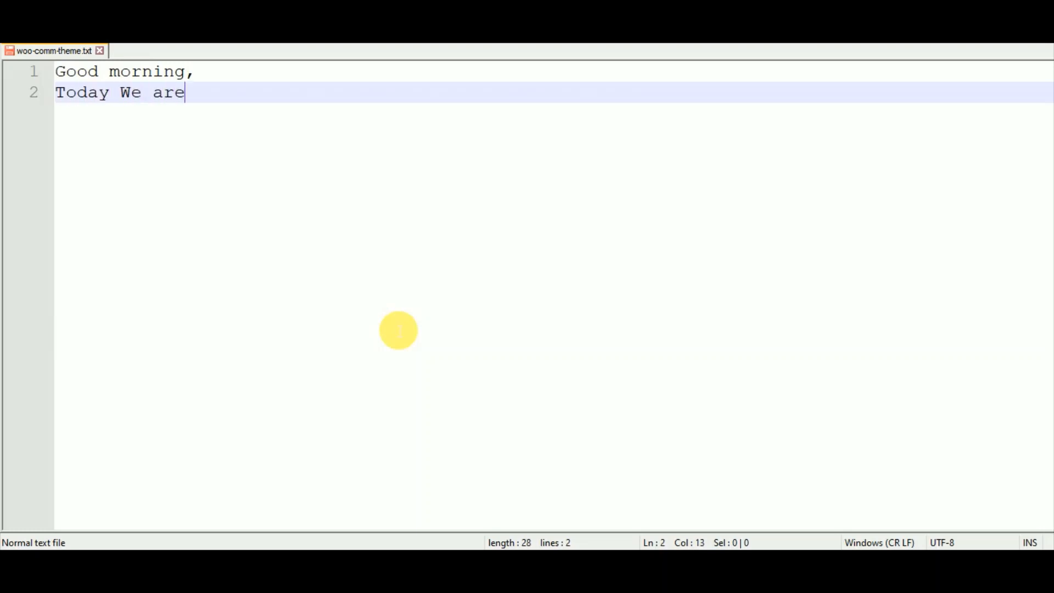
pyautogui.write(' going to do')
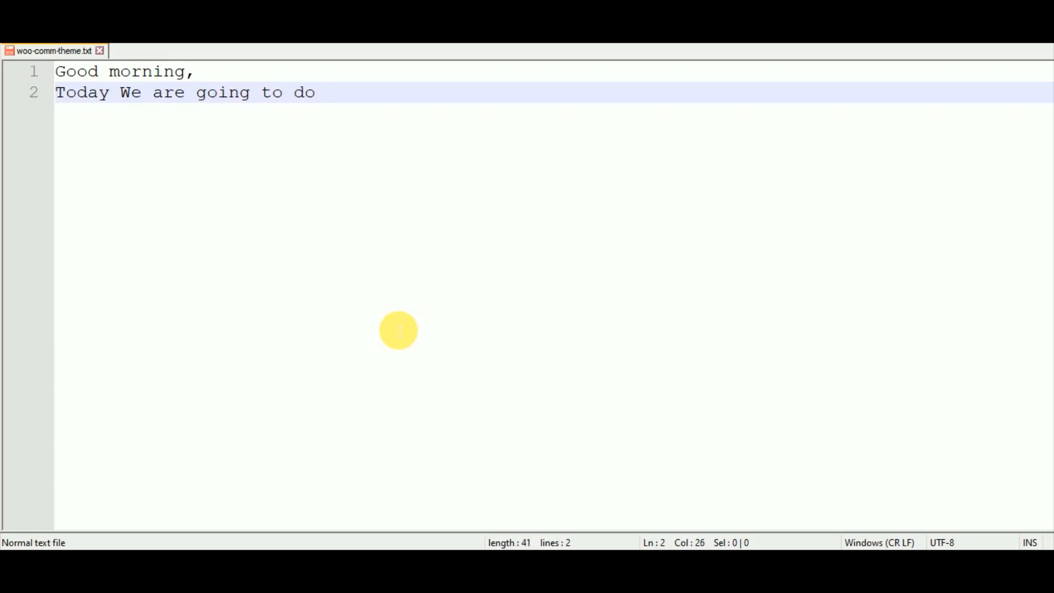
pyautogui.write(' Last Ste')
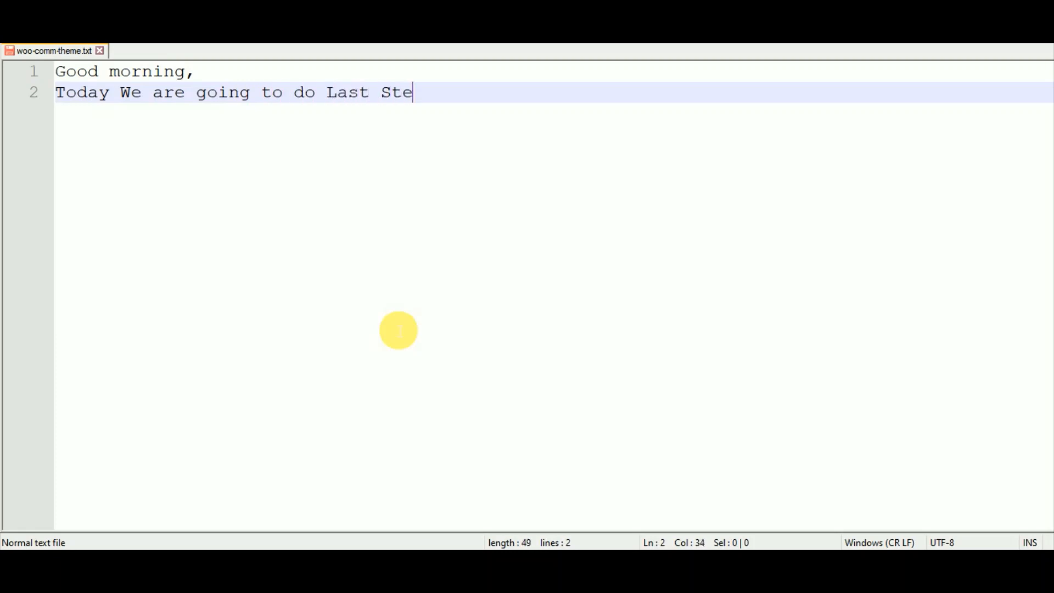
pyautogui.write('p of woo comm')
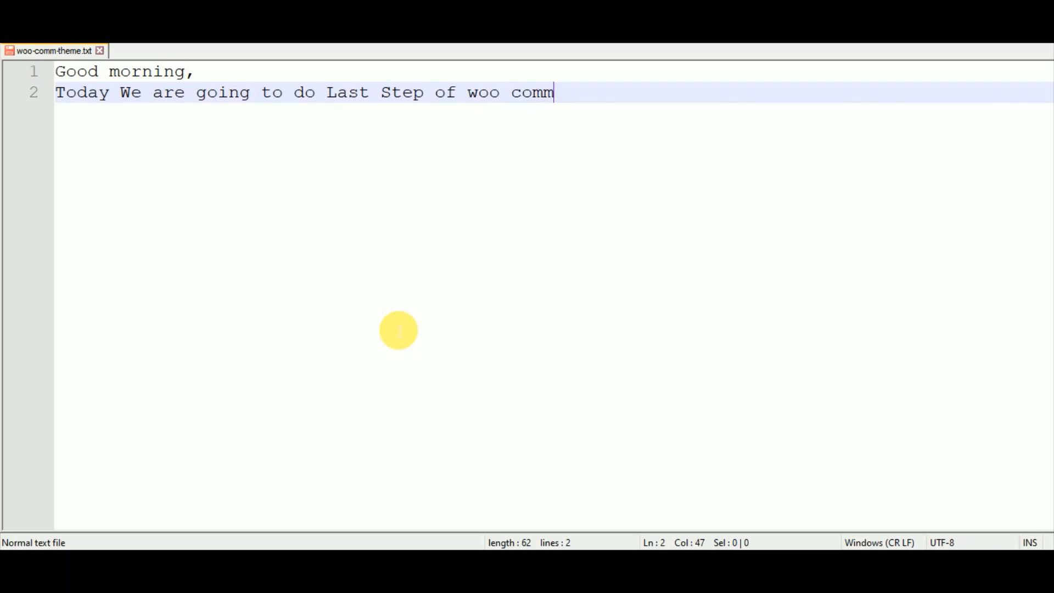
pyautogui.write(', that is T')
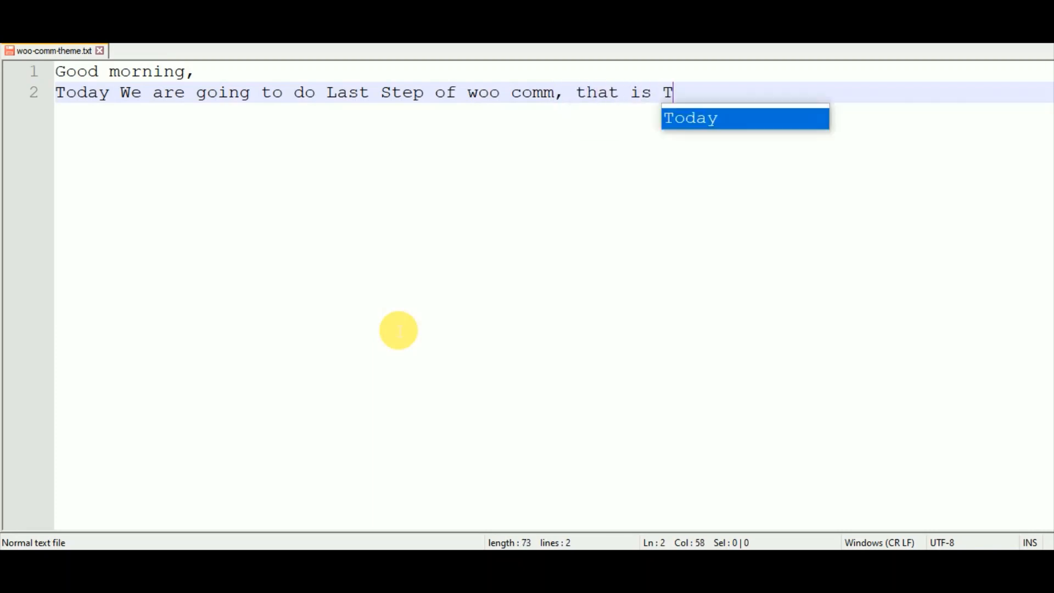
pyautogui.write('emplate')
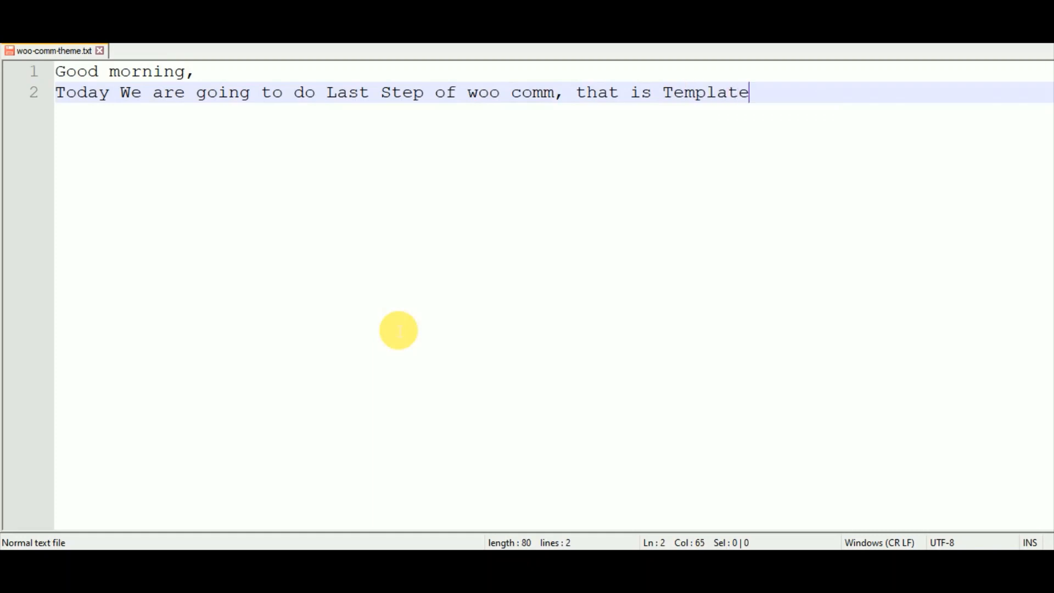
pyautogui.write('/theme')
pyautogui.press('BackSpace')
pyautogui.write('me handl')
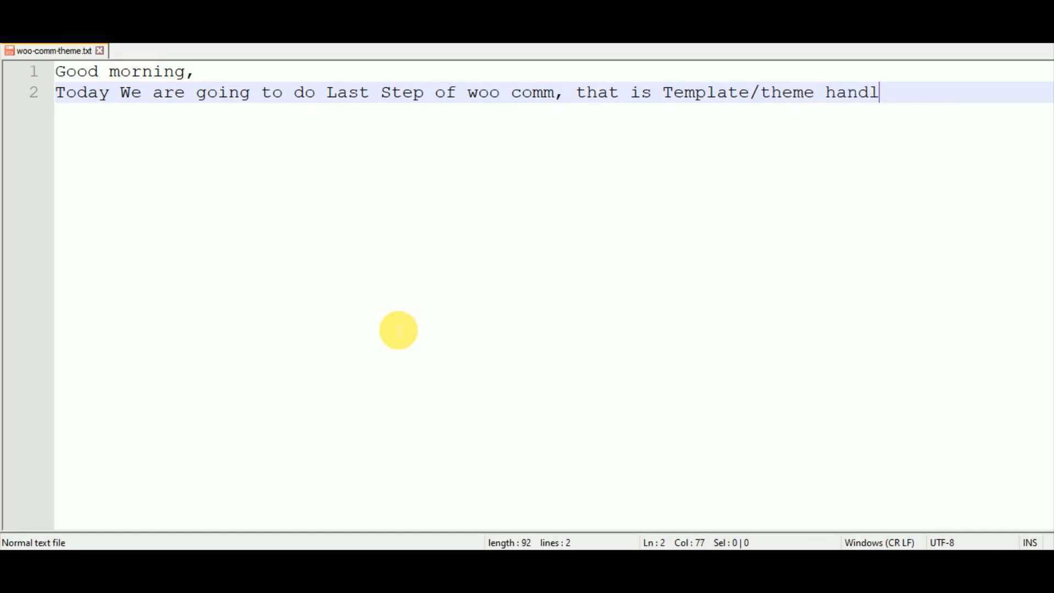
pyautogui.write('ing ')
pyautogui.write('(sho')
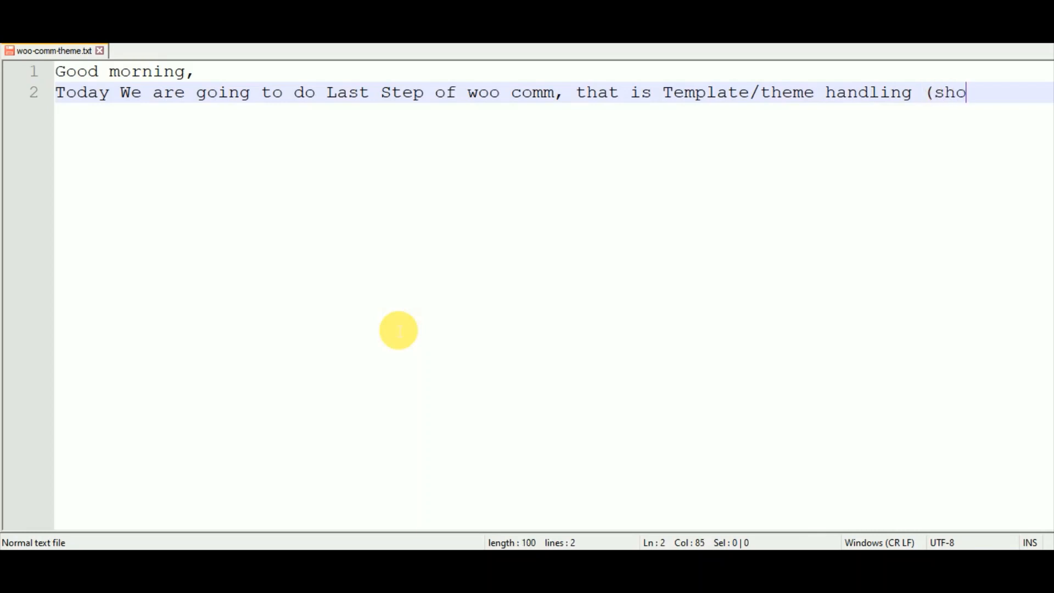
pyautogui.write('pping theme)')
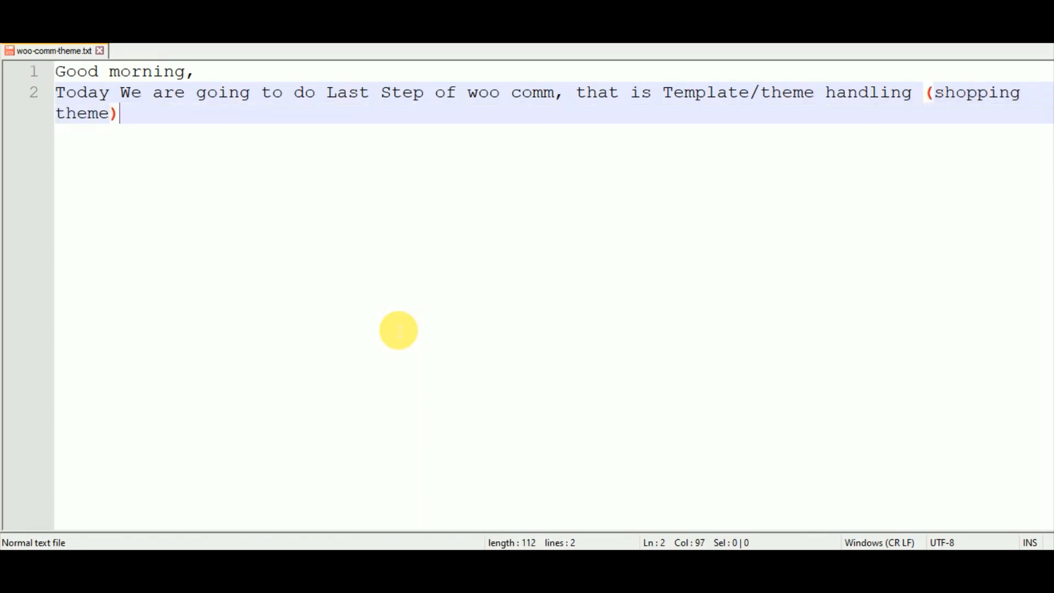
pyautogui.press('Return')
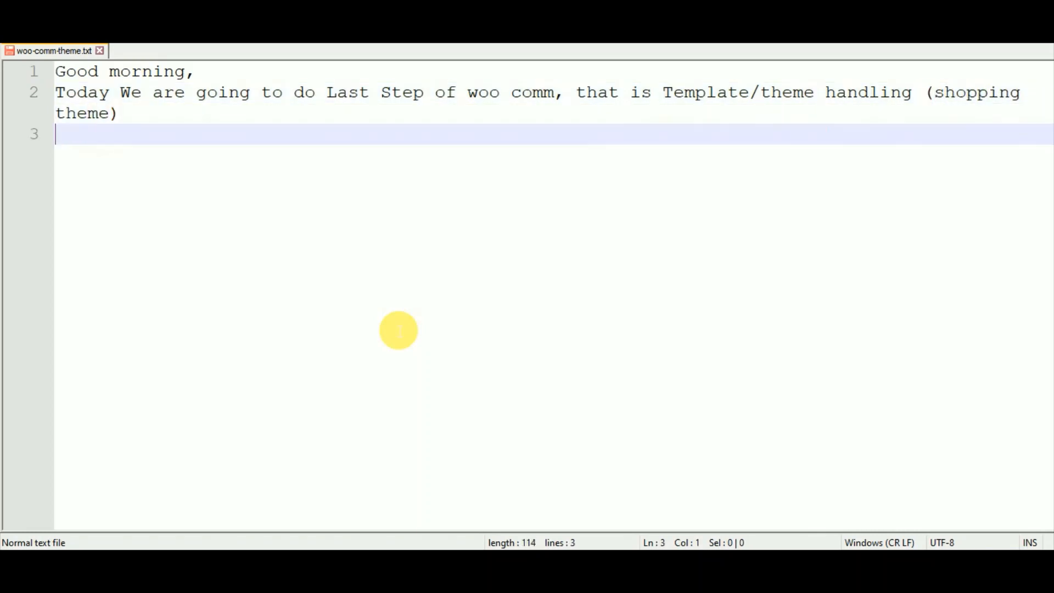
# Add the line 'Its is almost similar to previous theme handling only the difference is theme.'.
pyautogui.write('Its is als')
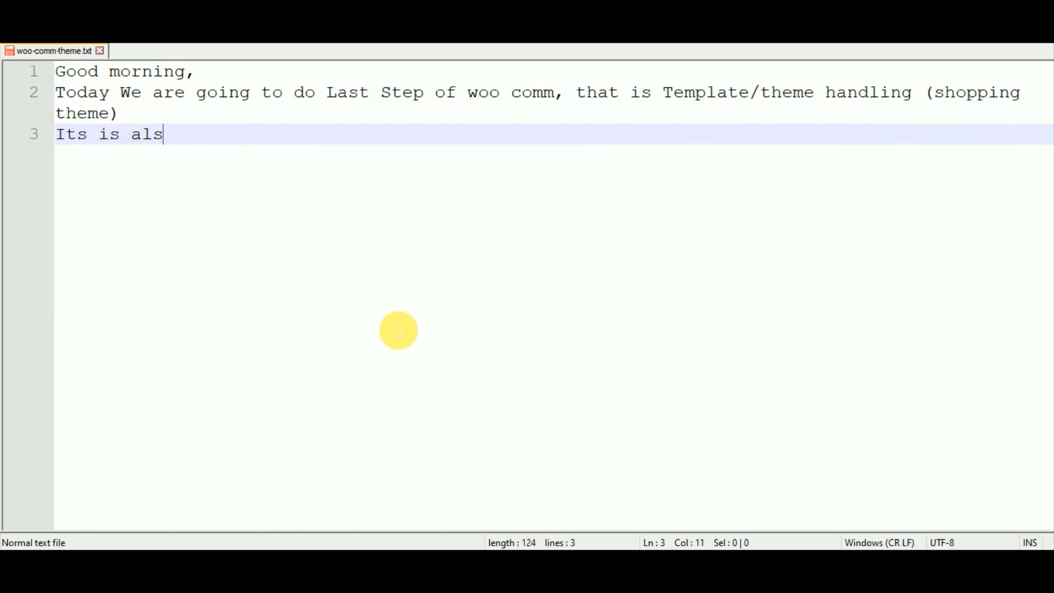
pyautogui.press('BackSpace')
pyautogui.write('most similar')
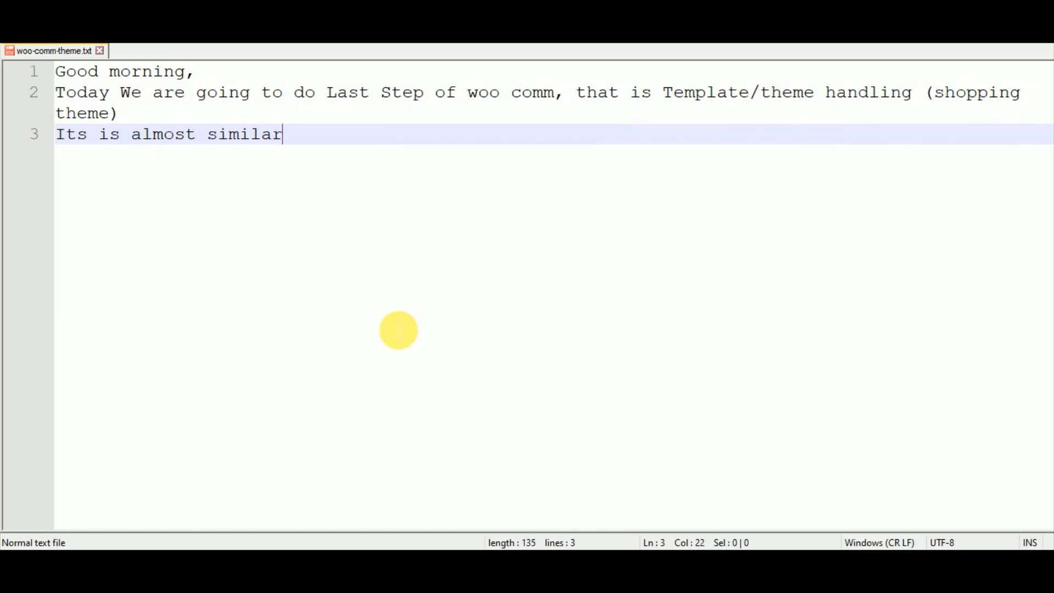
pyautogui.write(' to prev')
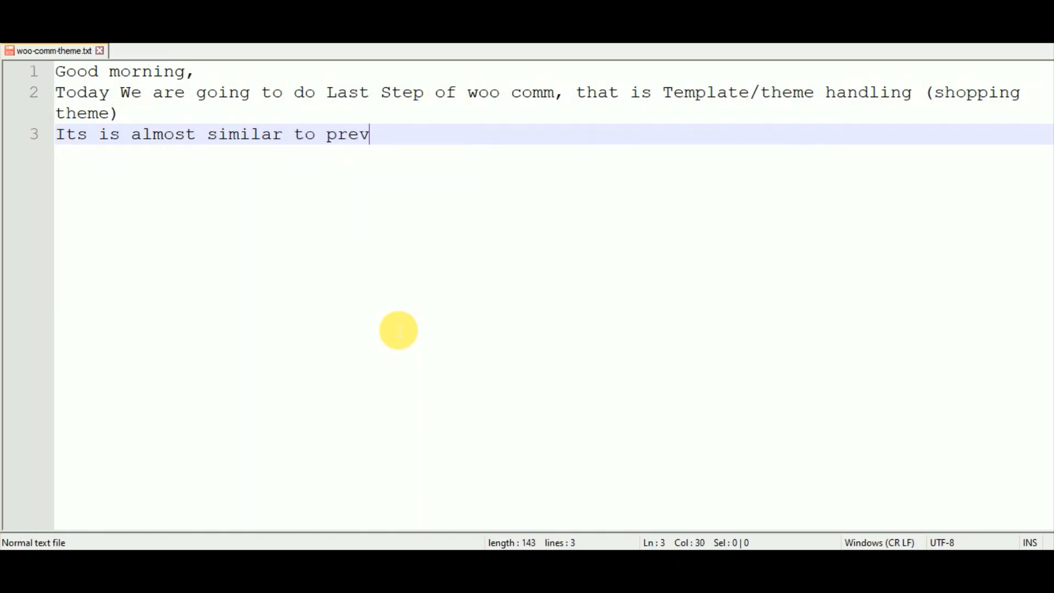
pyautogui.write('ious them')
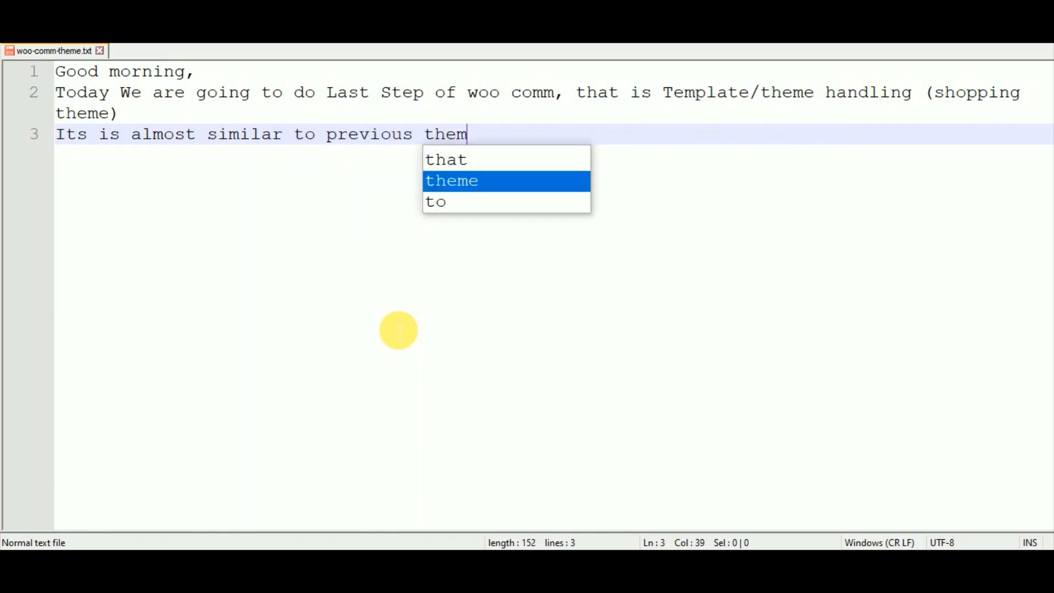
pyautogui.write('e handling onl')
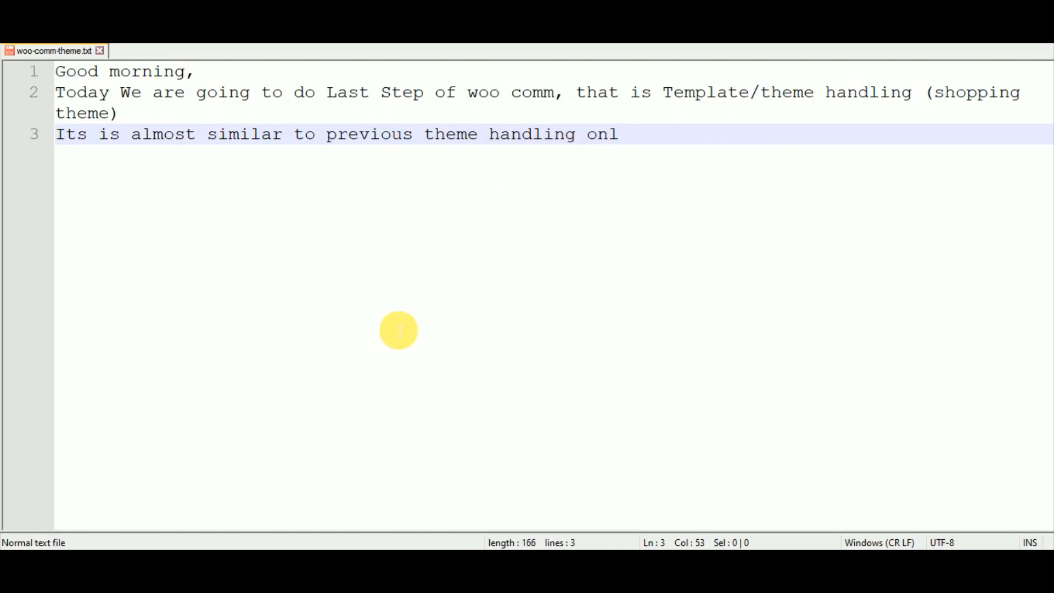
pyautogui.write('y the di')
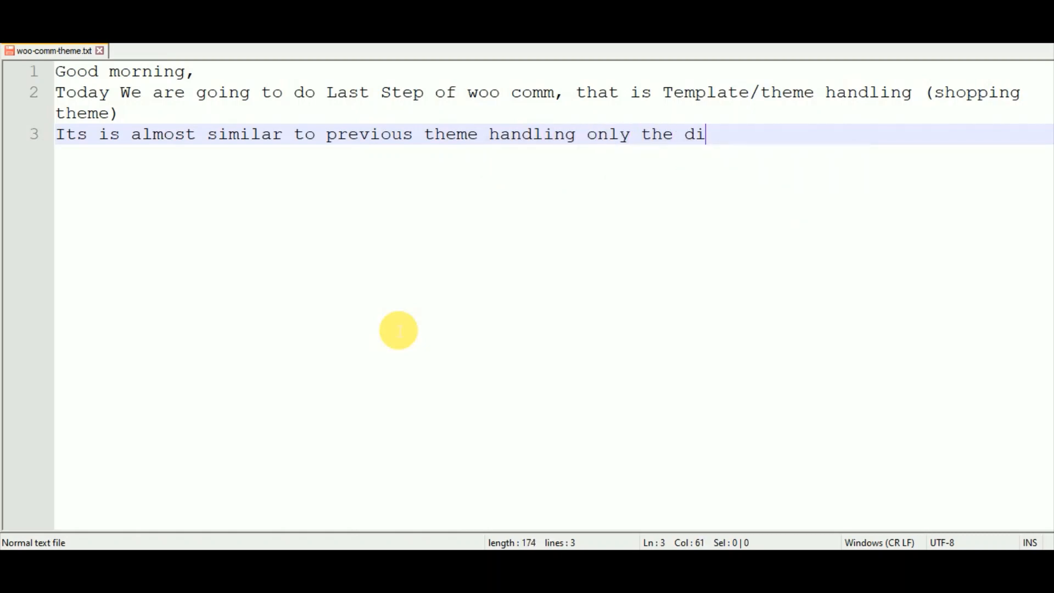
pyautogui.write('ffre')
pyautogui.press('BackSpace')
pyautogui.press('BackSpace')
pyautogui.write('erence is ')
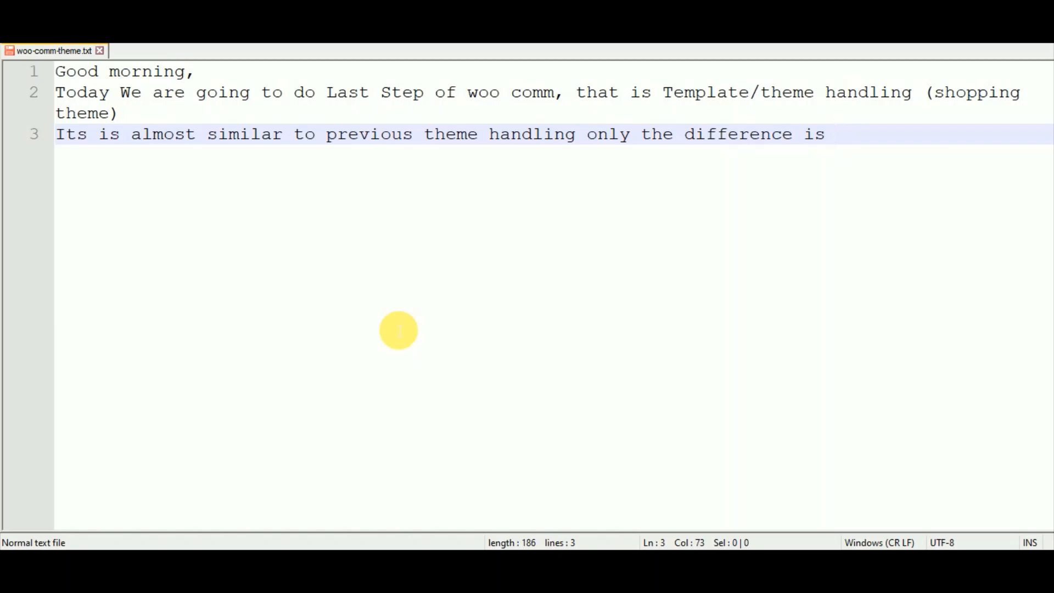
pyautogui.write('theme')
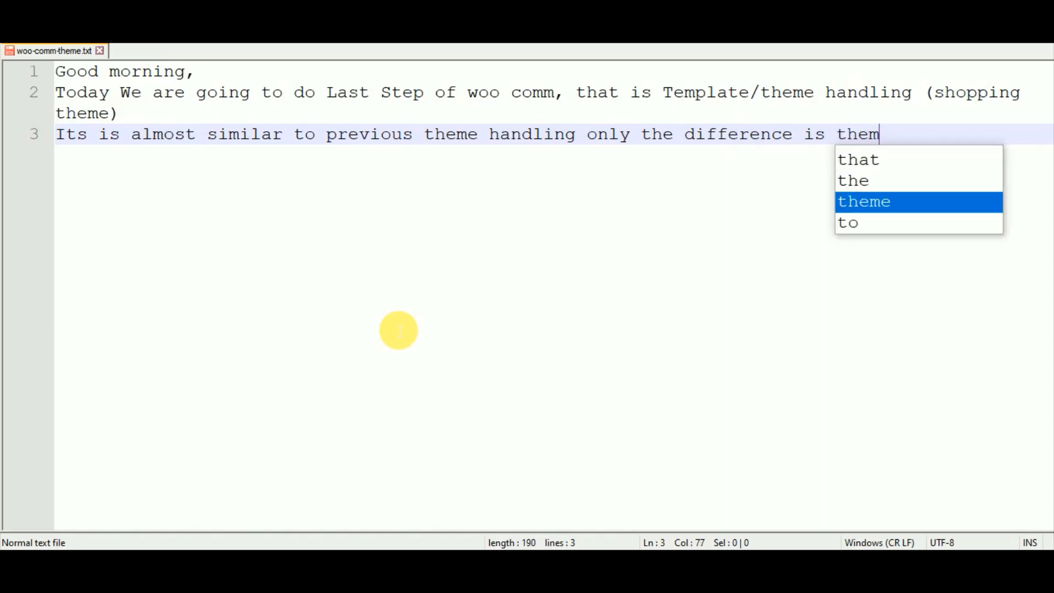
pyautogui.write('.')
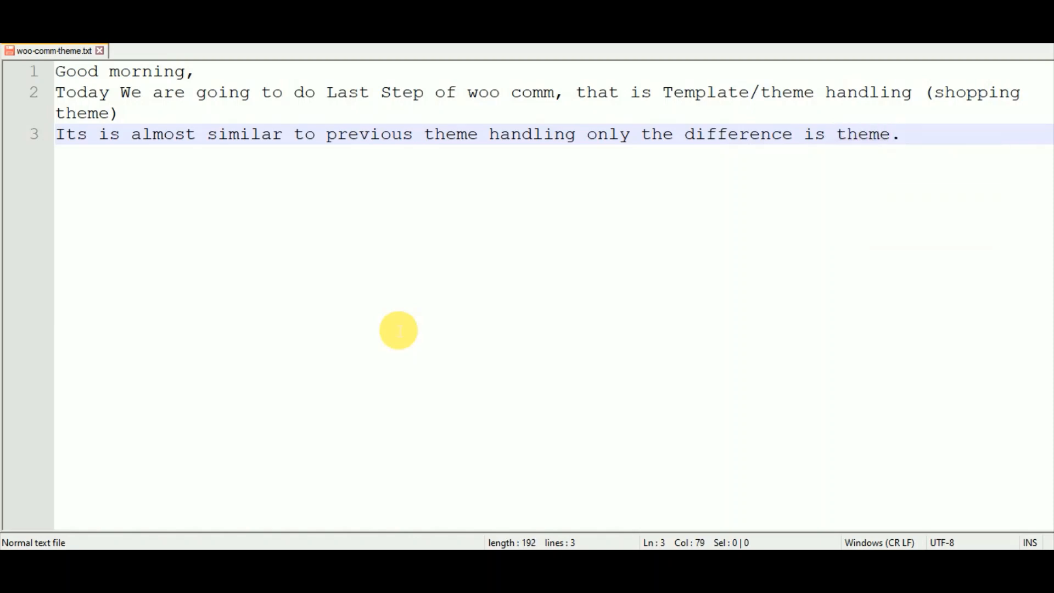
pyautogui.press('Return')
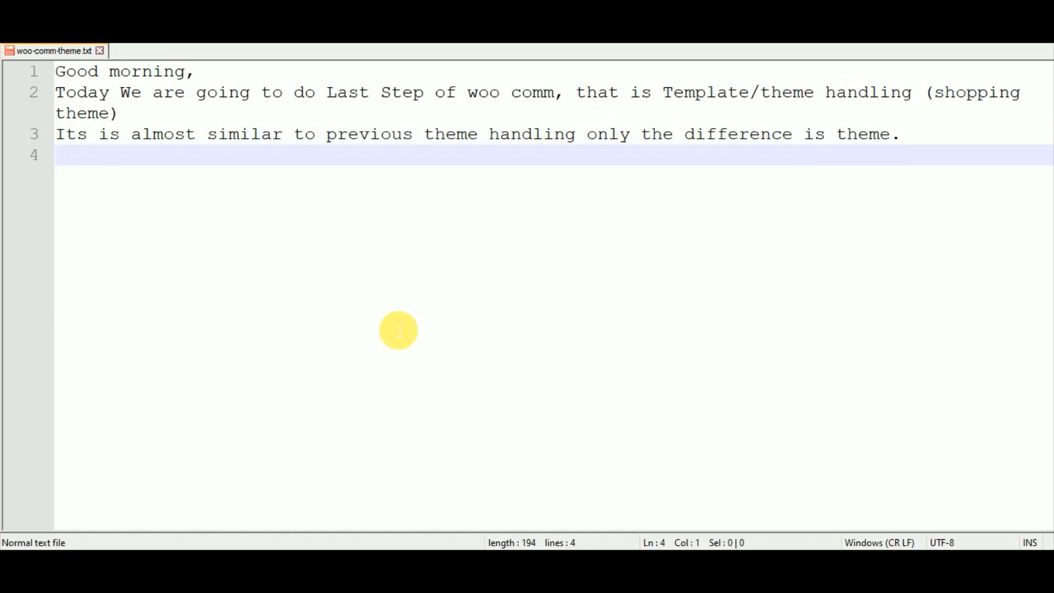
# Add the line explaining that woo comm shopping themes let one show products in the front end.
pyautogui.write('For sho')
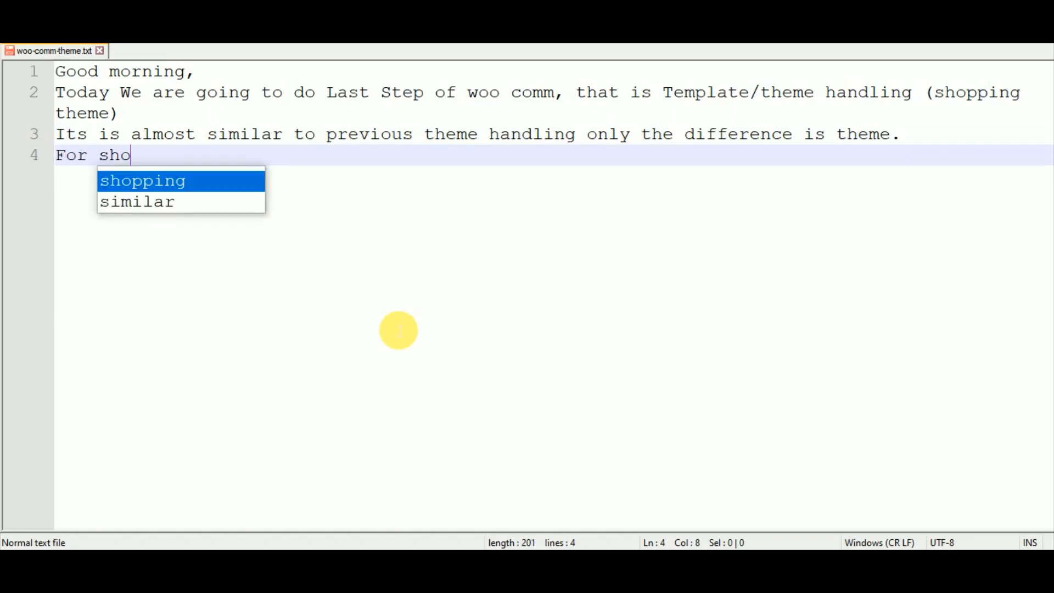
pyautogui.write('ppi')
pyautogui.press('Return')
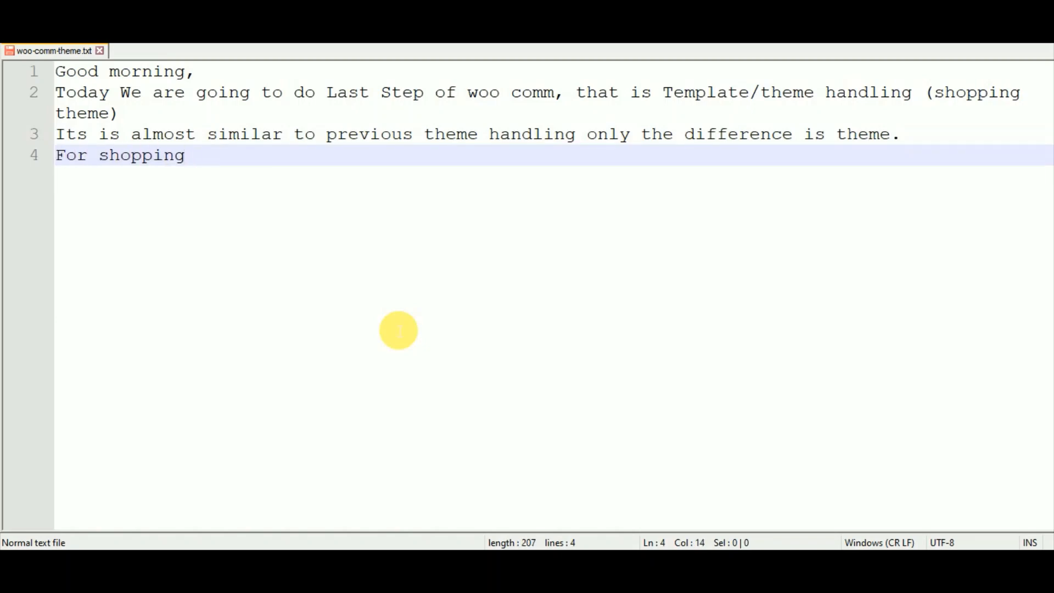
pyautogui.write('sho')
pyautogui.press('BackSpace')
pyautogui.write('ite , s')
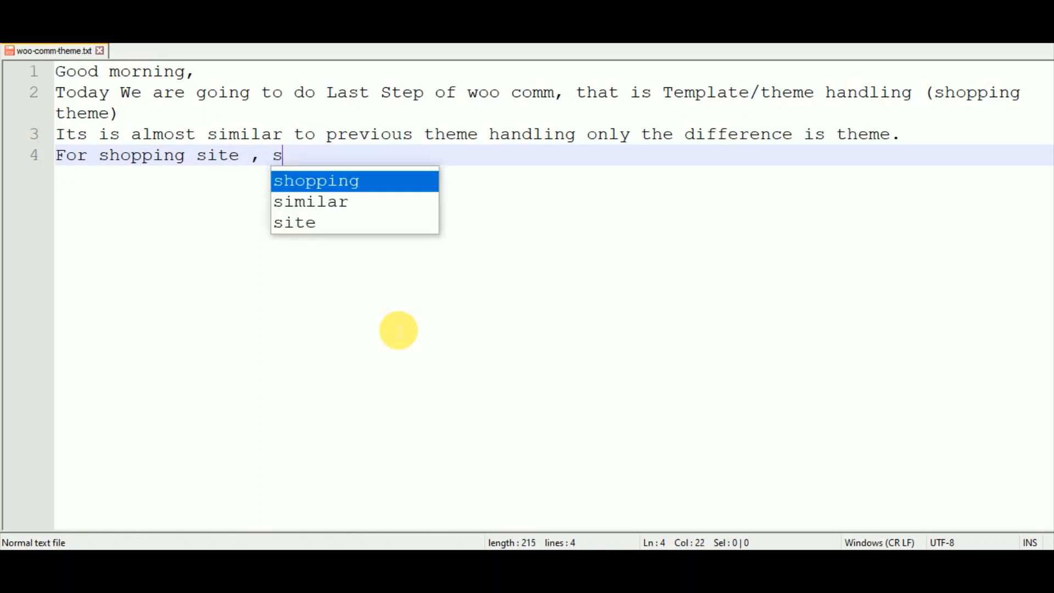
pyautogui.write('pecificall')
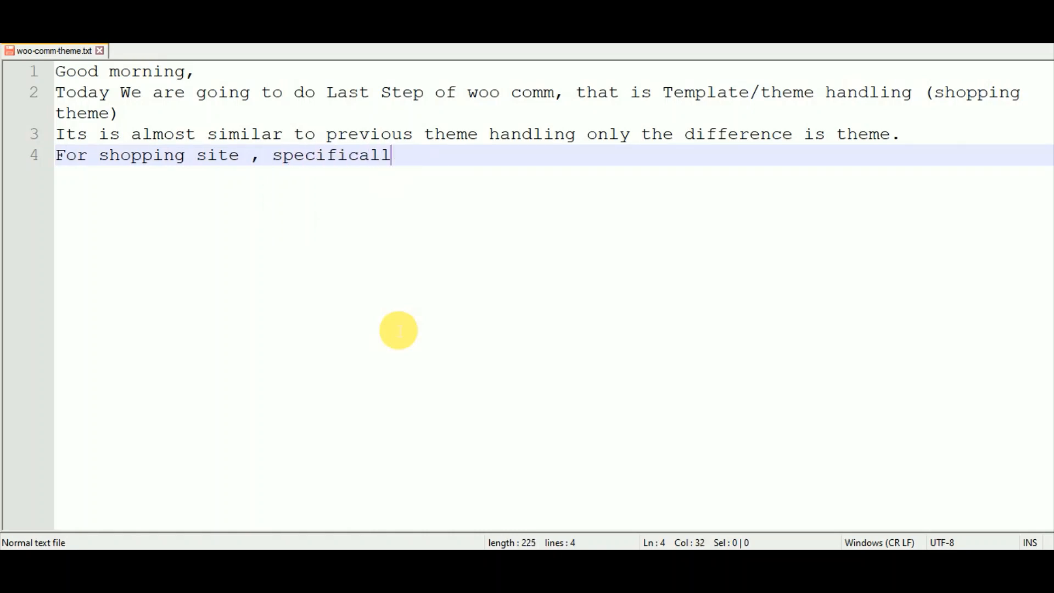
pyautogui.write('y woo com')
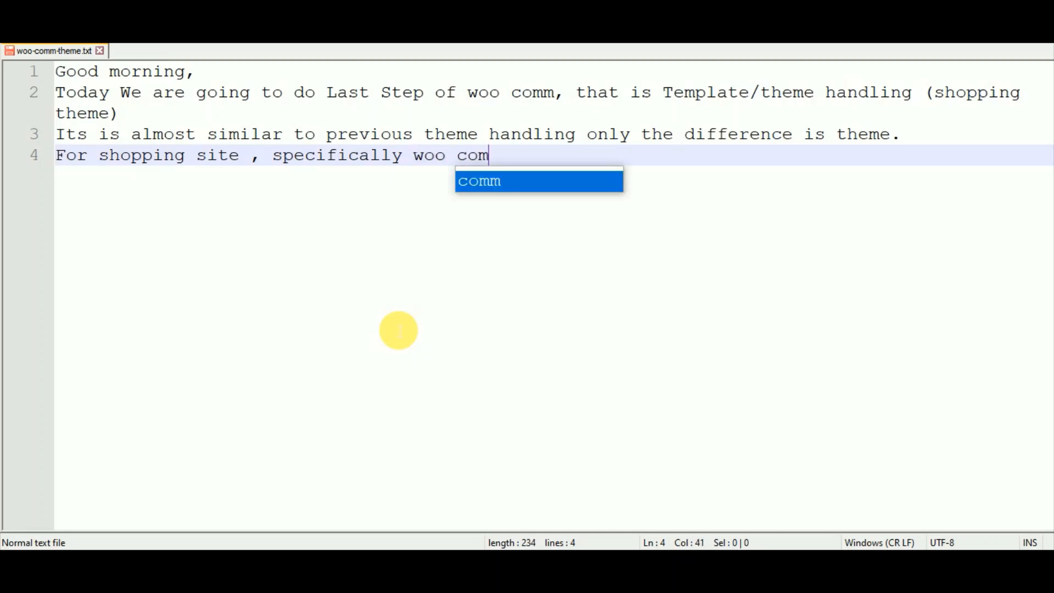
pyautogui.write('m themes')
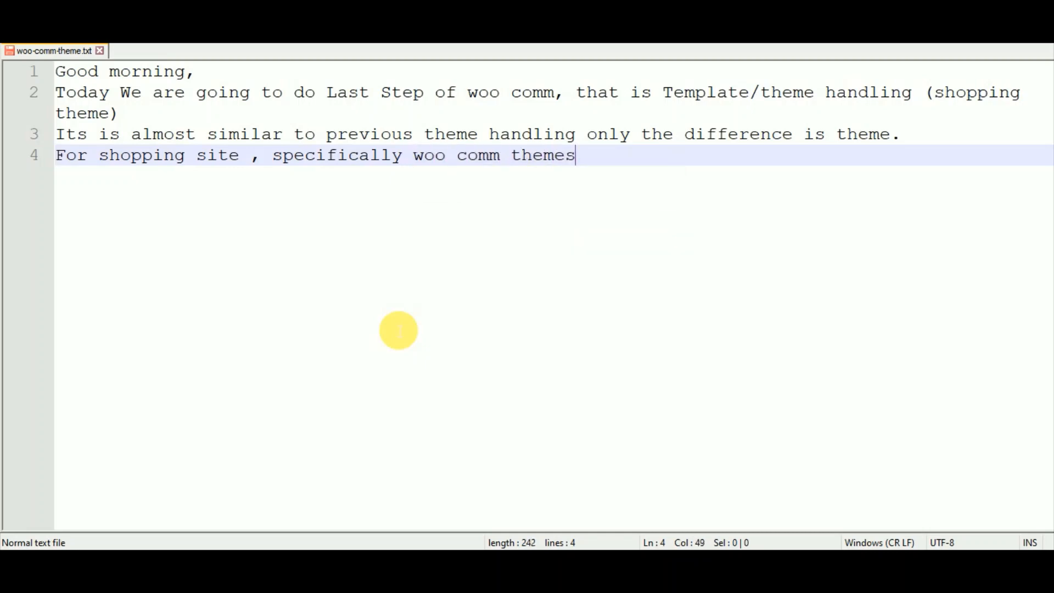
pyautogui.write('/ ')
pyautogui.write('shopping ')
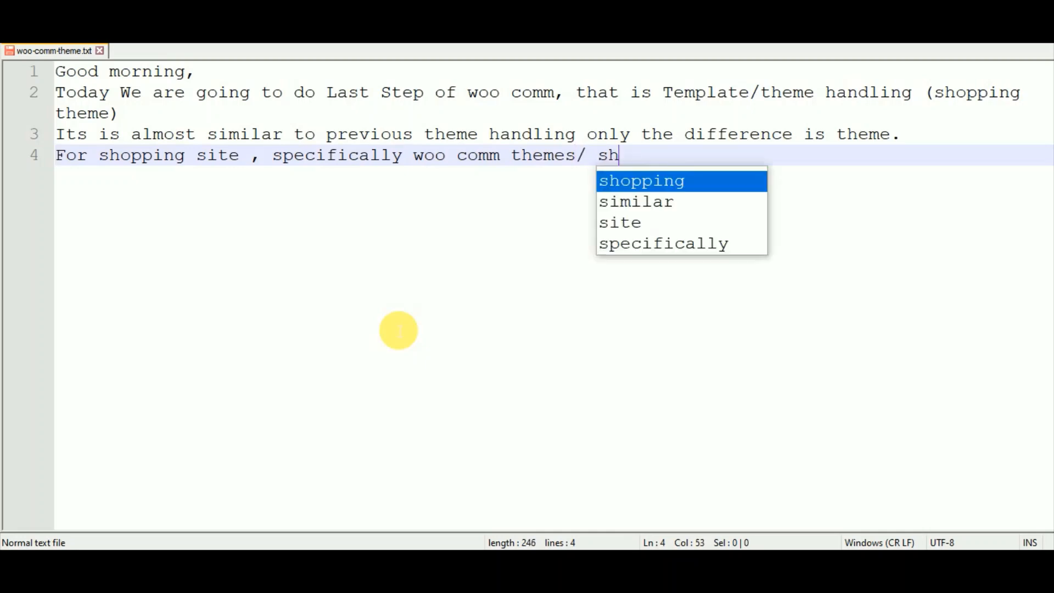
pyautogui.write('the')
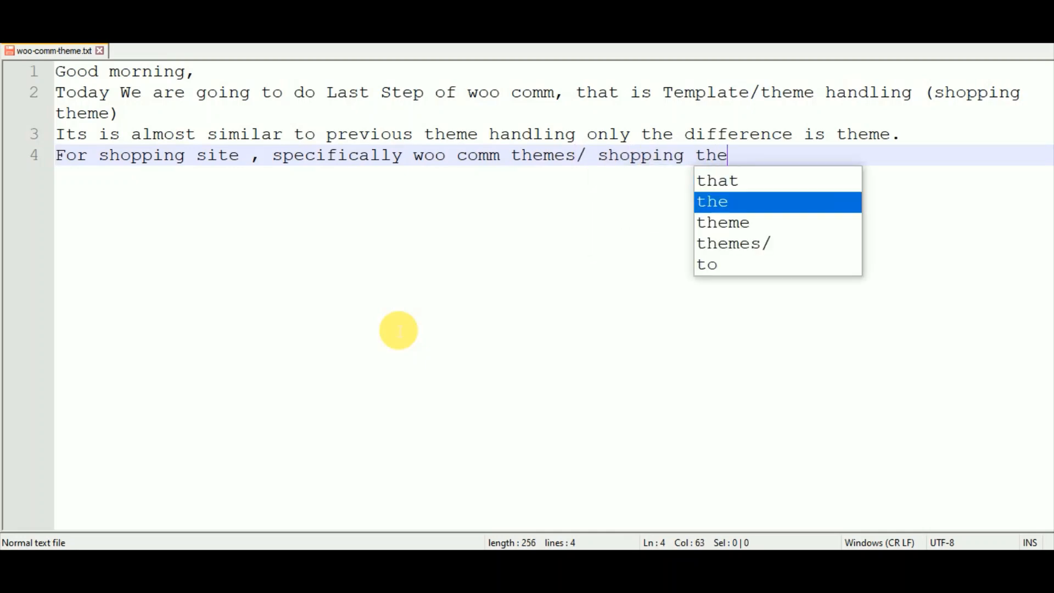
pyautogui.write('mes are use so that ')
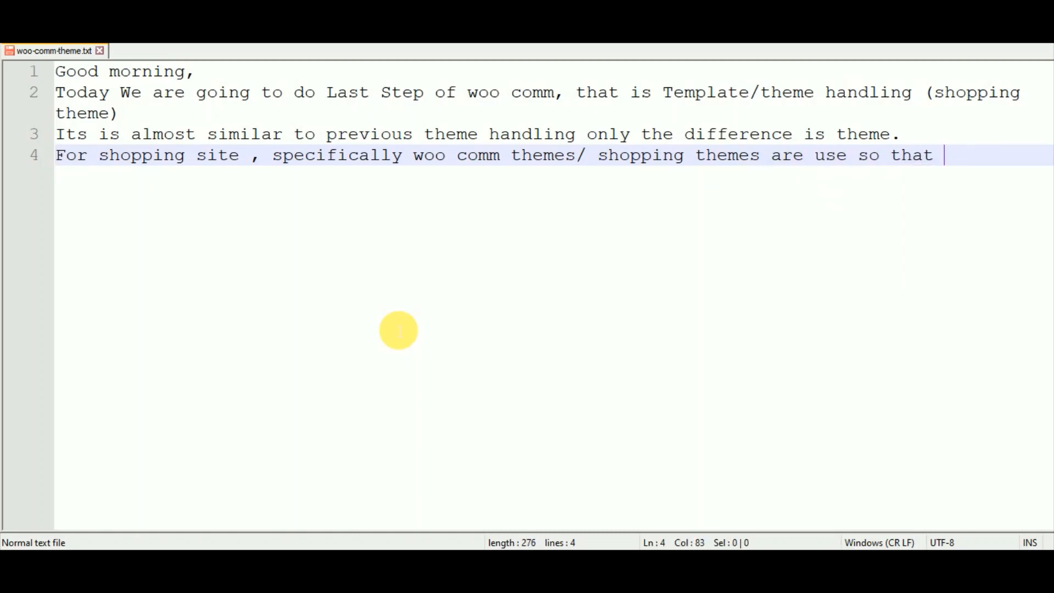
pyautogui.write('one can s')
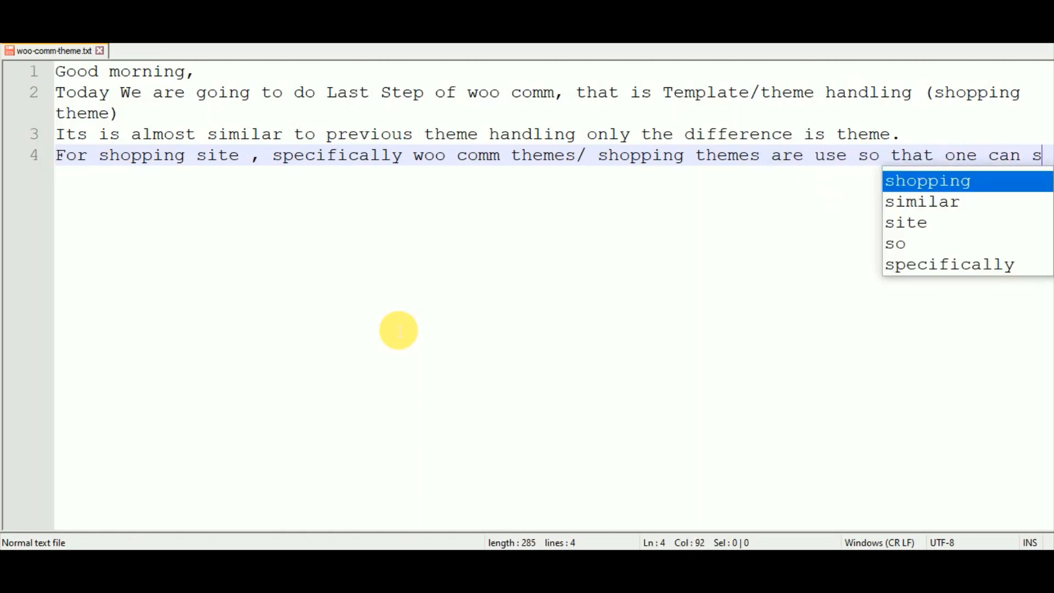
pyautogui.write('how their p')
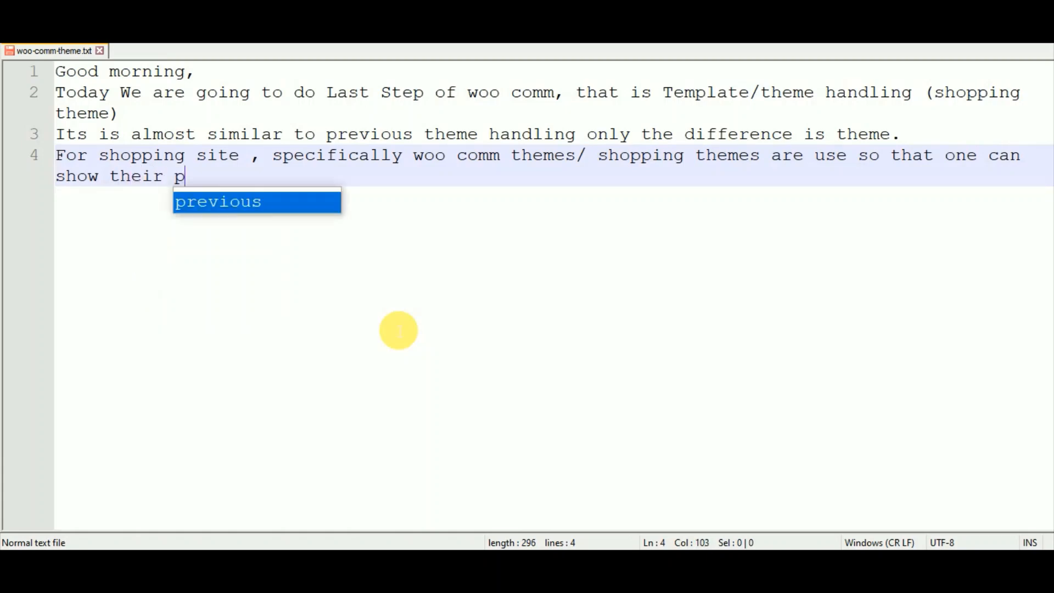
pyautogui.write('rofuct ')
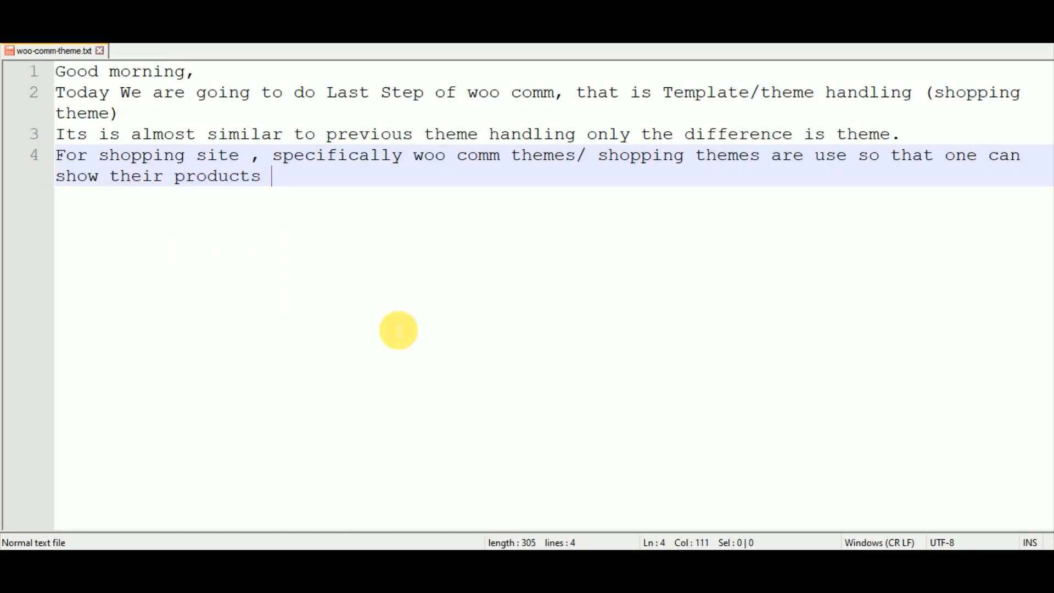
pyautogui.write('in the front end /')
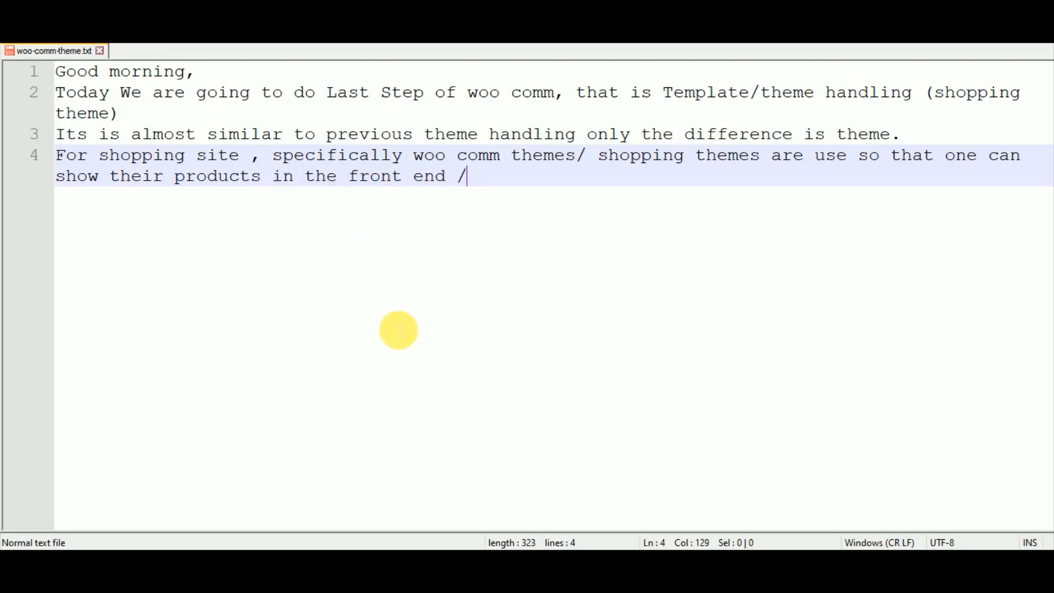
pyautogui.press('BackSpace')
# End line 4 with a period and note 'there are 2 options for viewing site.'.
pyautogui.write('.')
pyautogui.press('Return')
pyautogui.press('Return')
pyautogui.write('O')
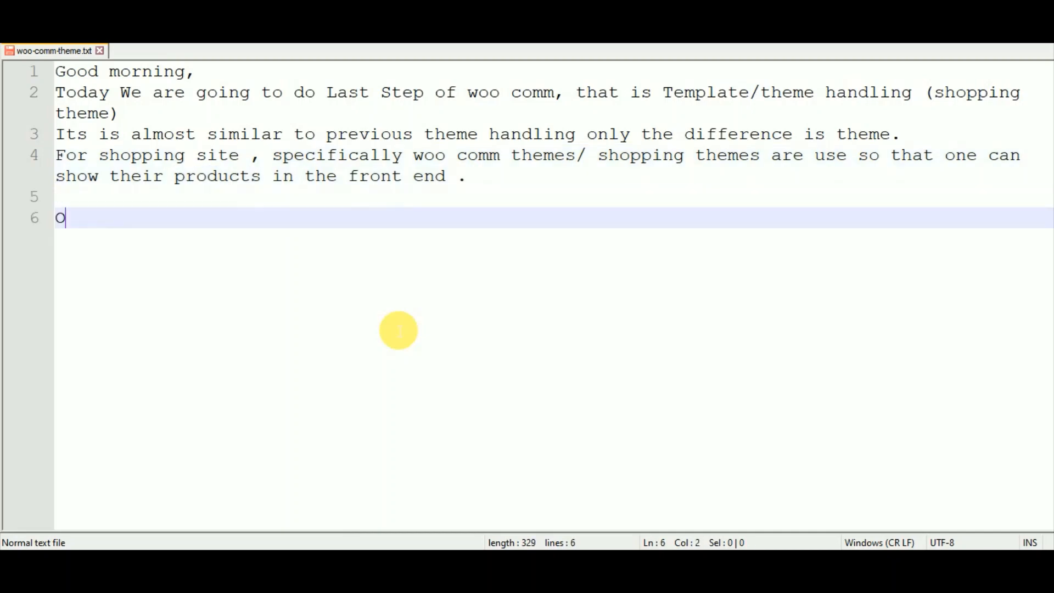
pyautogui.write('therwise a')
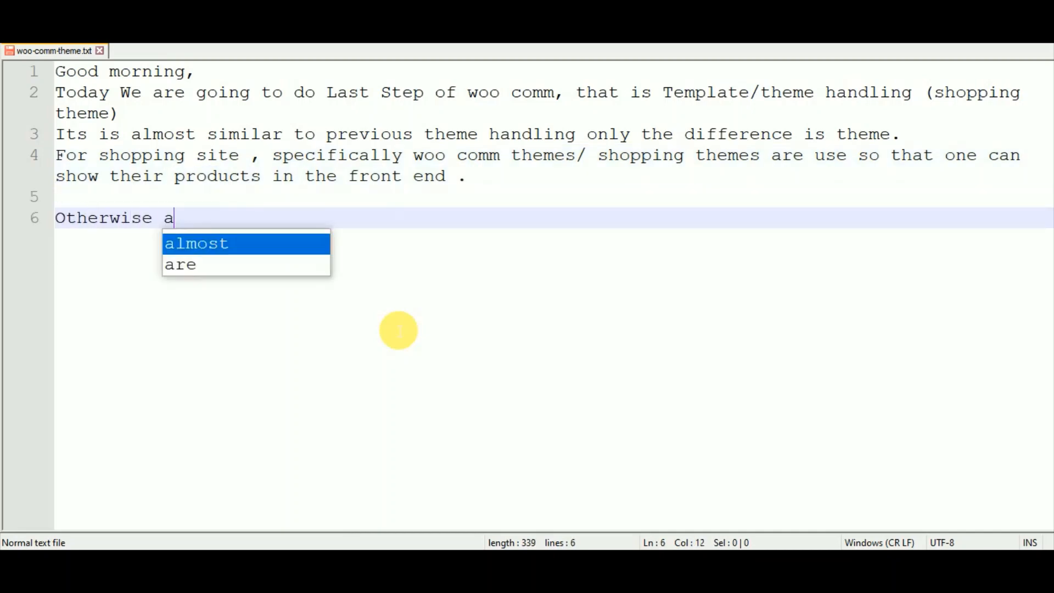
pyautogui.write('s you ')
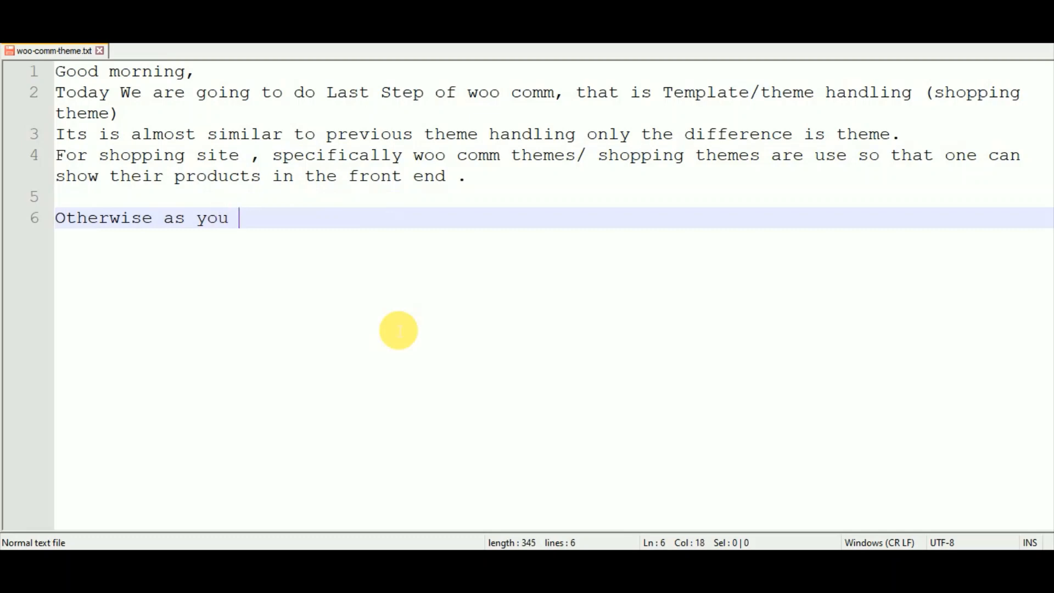
pyautogui.write('seen that ')
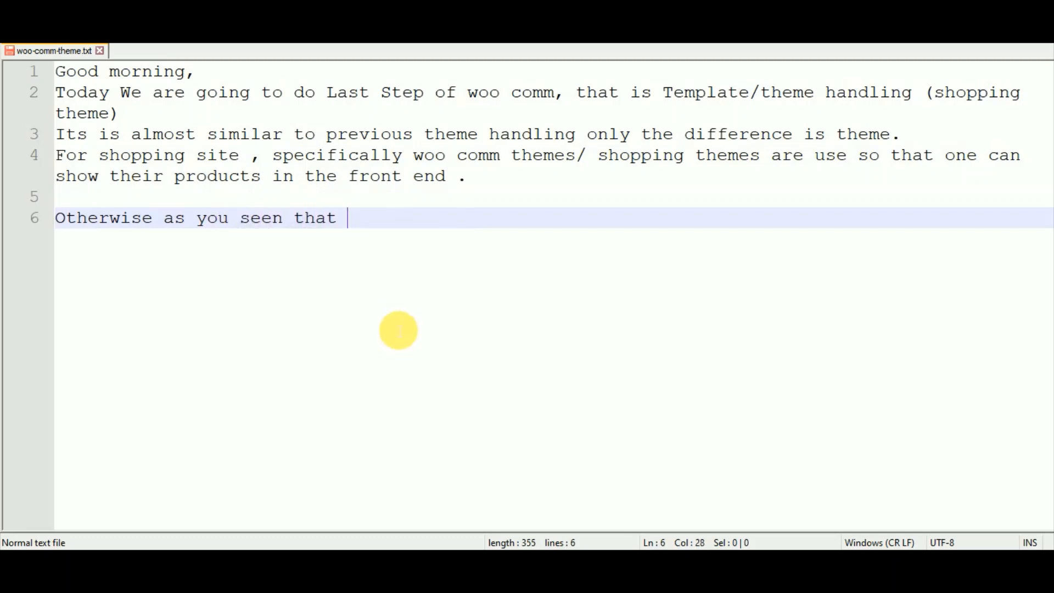
pyautogui.write('theres')
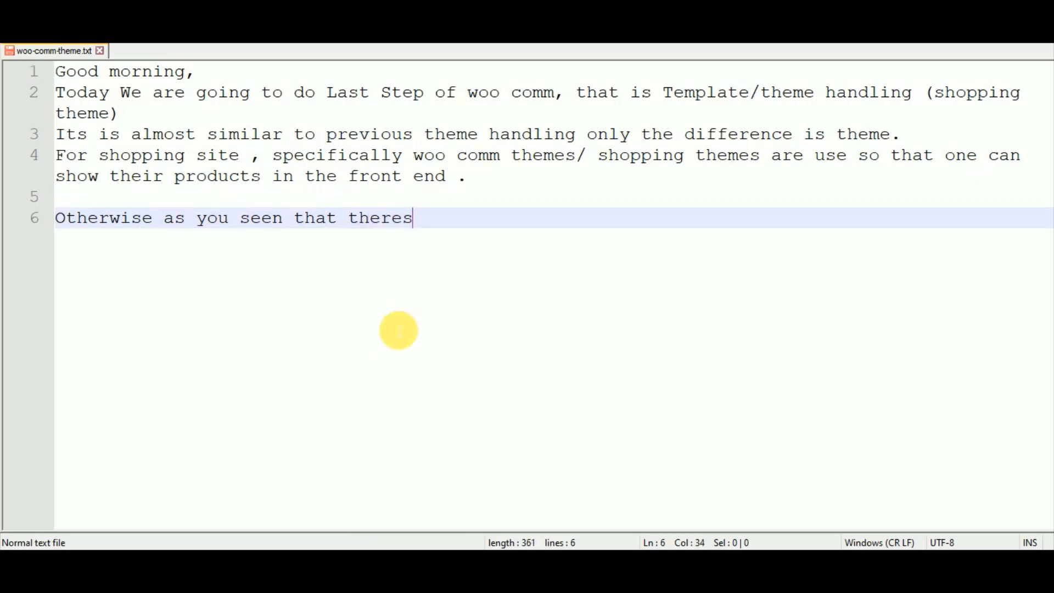
pyautogui.press('BackSpace')
pyautogui.write('are 2 optio')
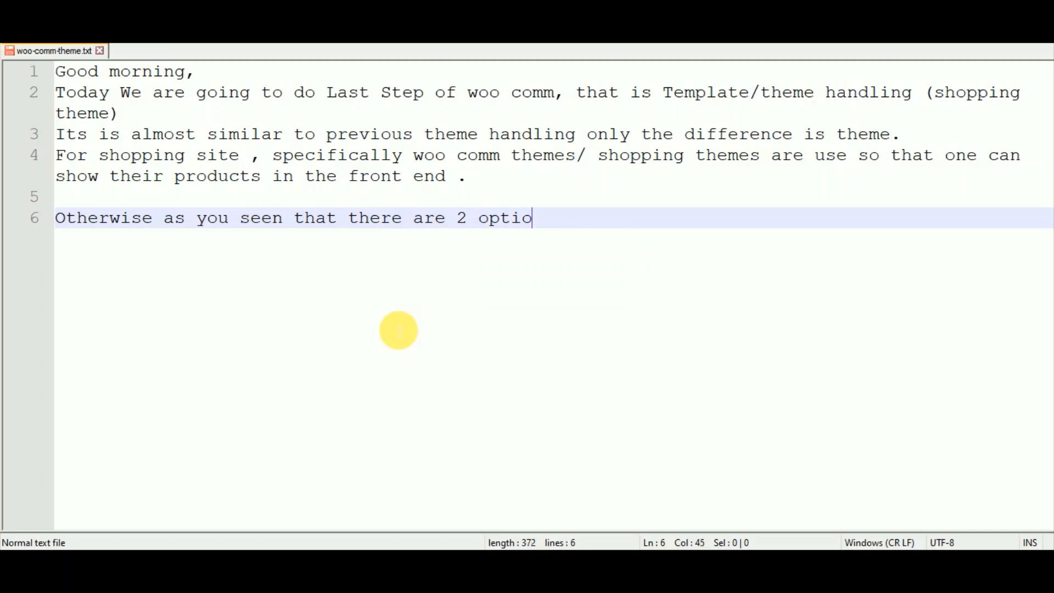
pyautogui.write('ns for ')
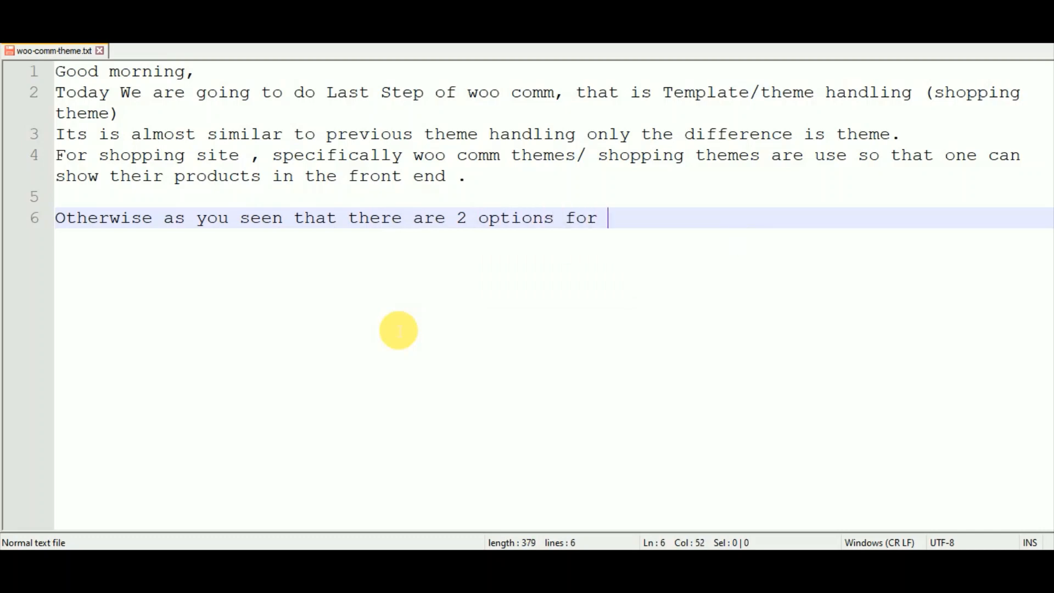
pyautogui.write('viewing s')
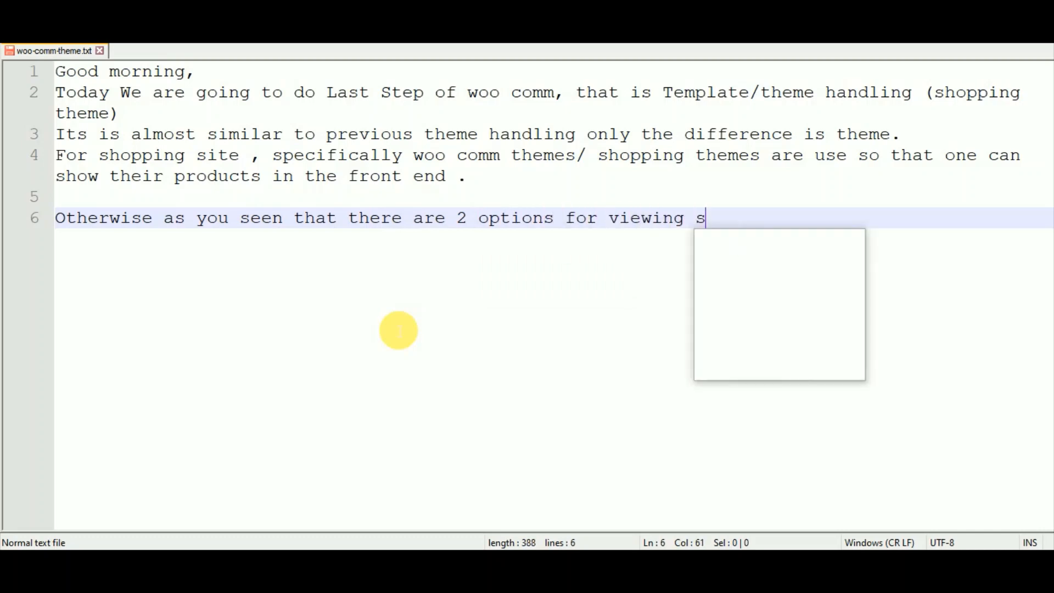
pyautogui.write('ite.')
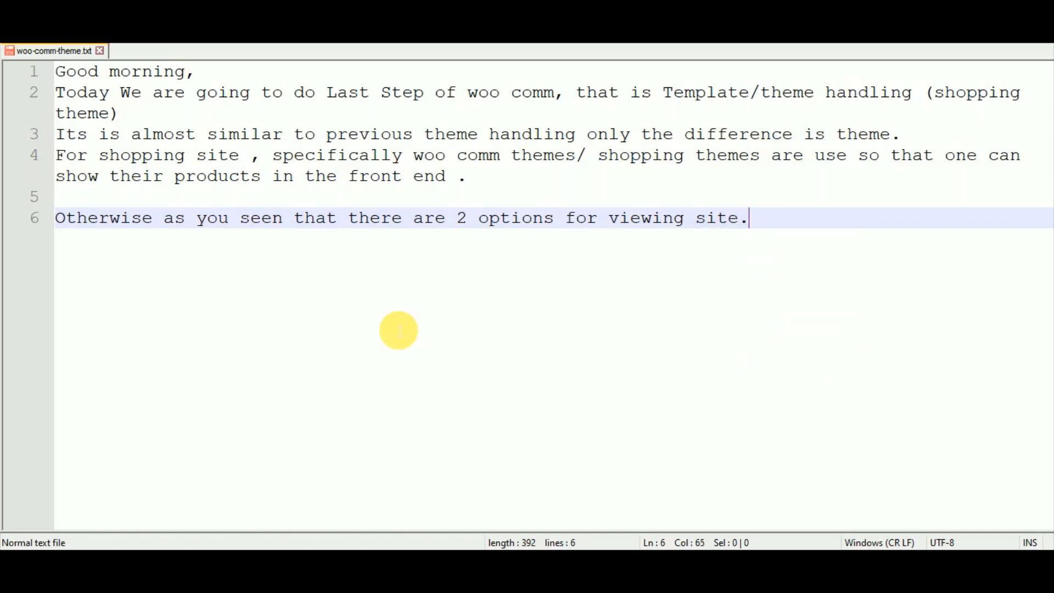
pyautogui.press('Return')
# Add the numbered line '1. View as site & other view as shop'.
pyautogui.write('1. ')
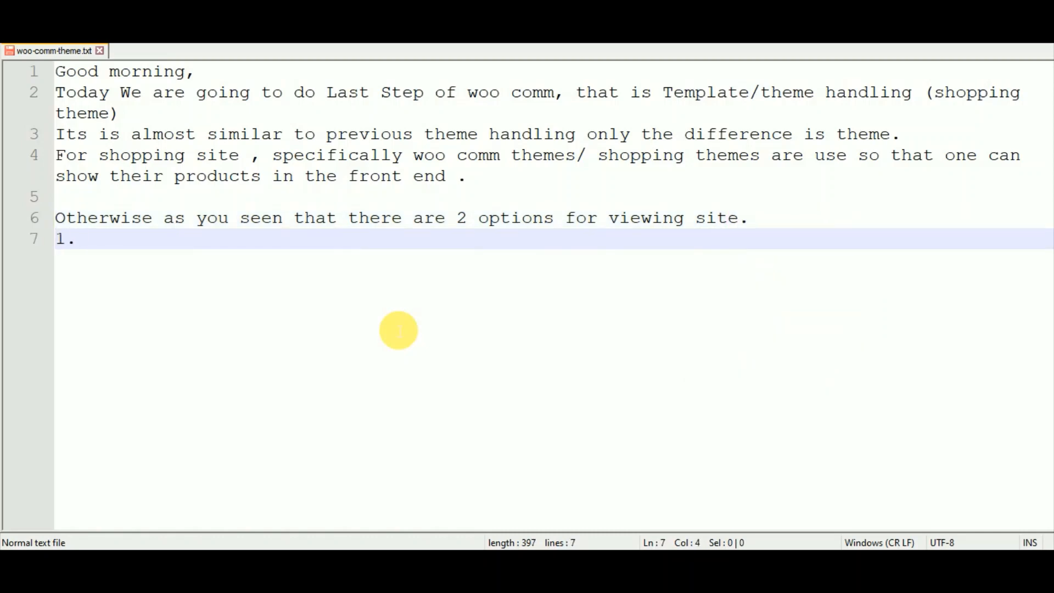
pyautogui.write('View as si')
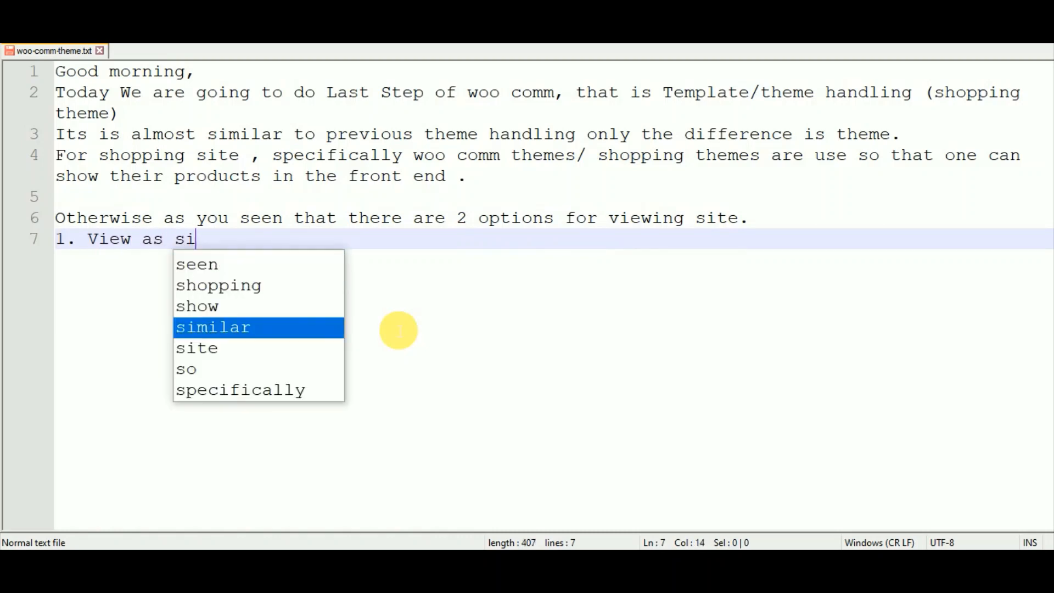
pyautogui.write('te & other ')
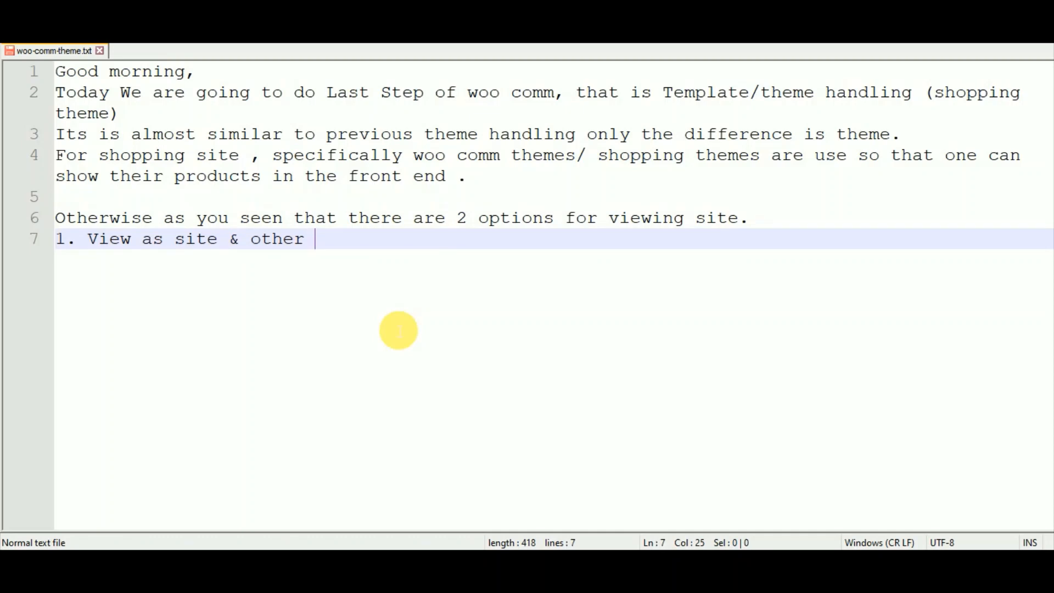
pyautogui.write('view as ')
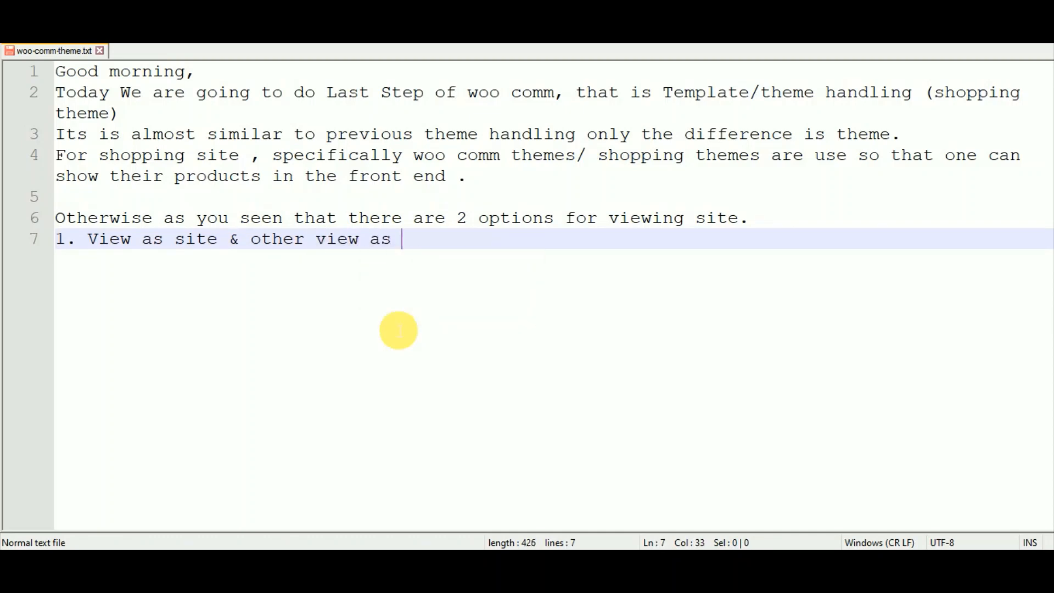
pyautogui.write('shop')
pyautogui.press('Return')
pyautogui.press('Return')
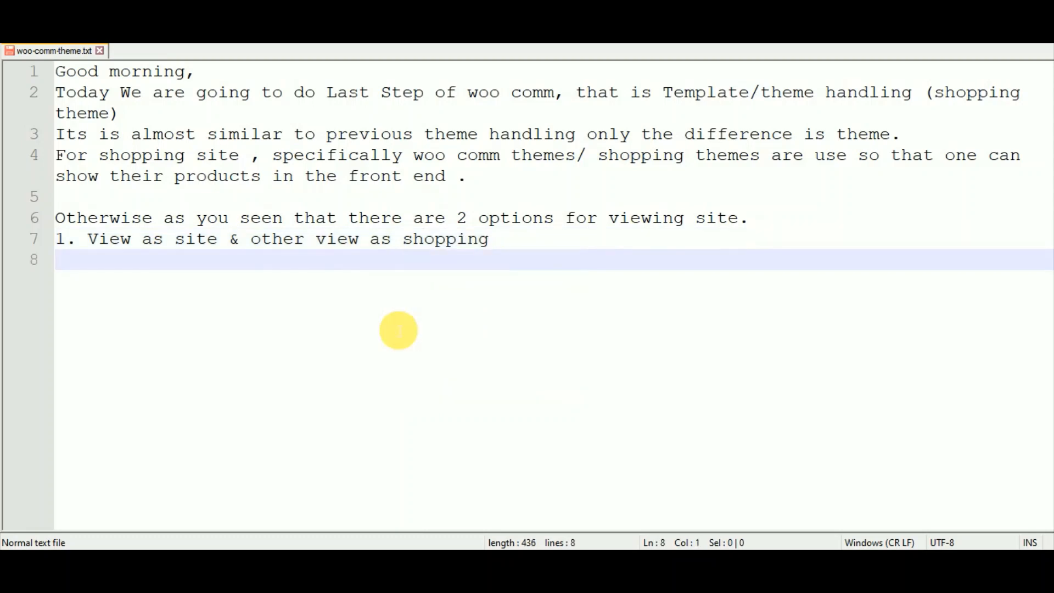
# Add 'so instead of viewing products in shop, use shopping theme & display products on your website.'.
pyautogui.write('so inste')
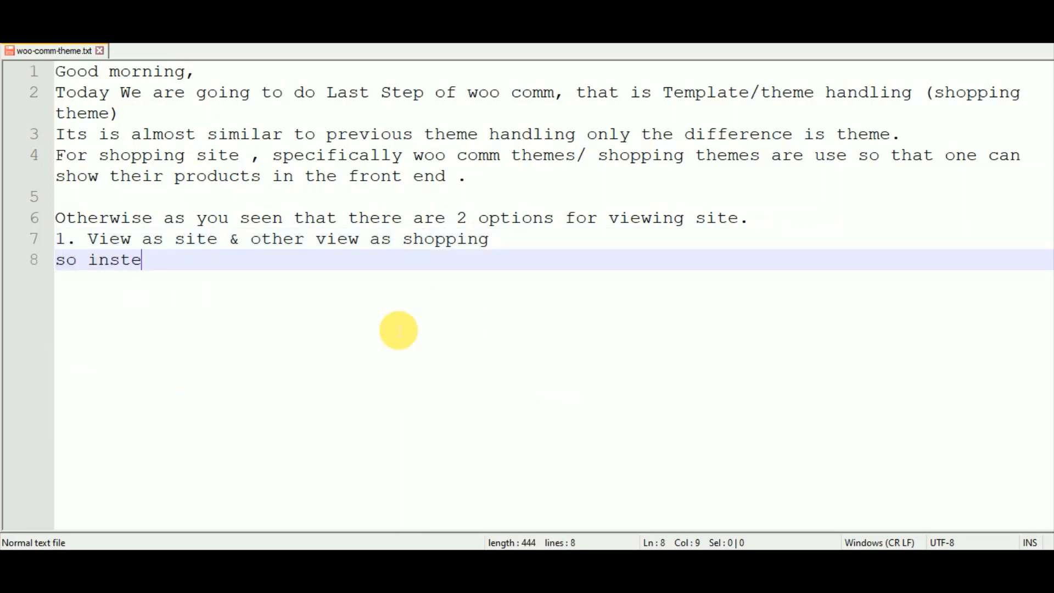
pyautogui.write('ad ')
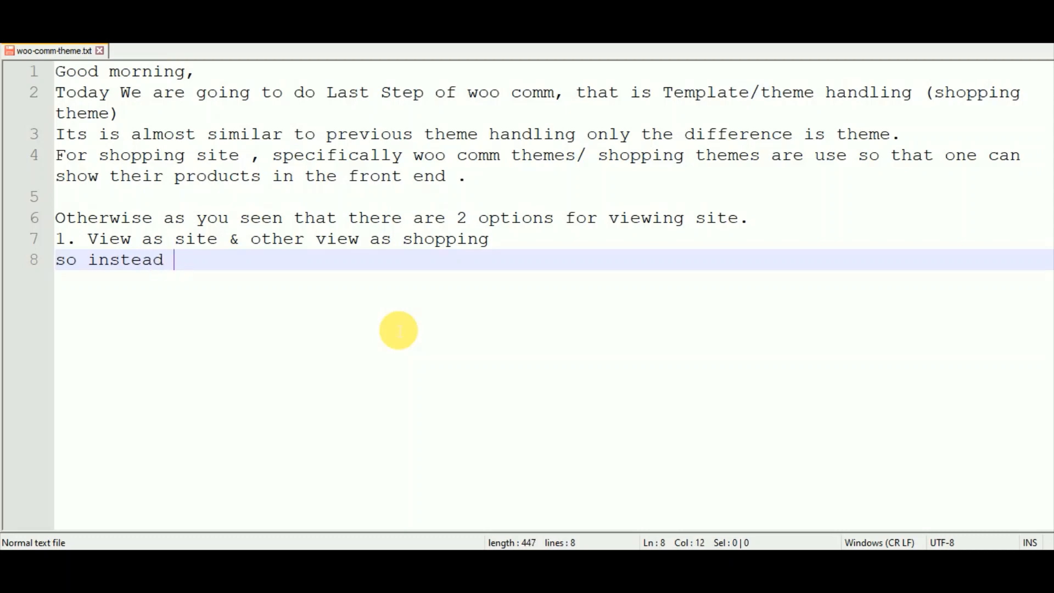
pyautogui.write('of vide')
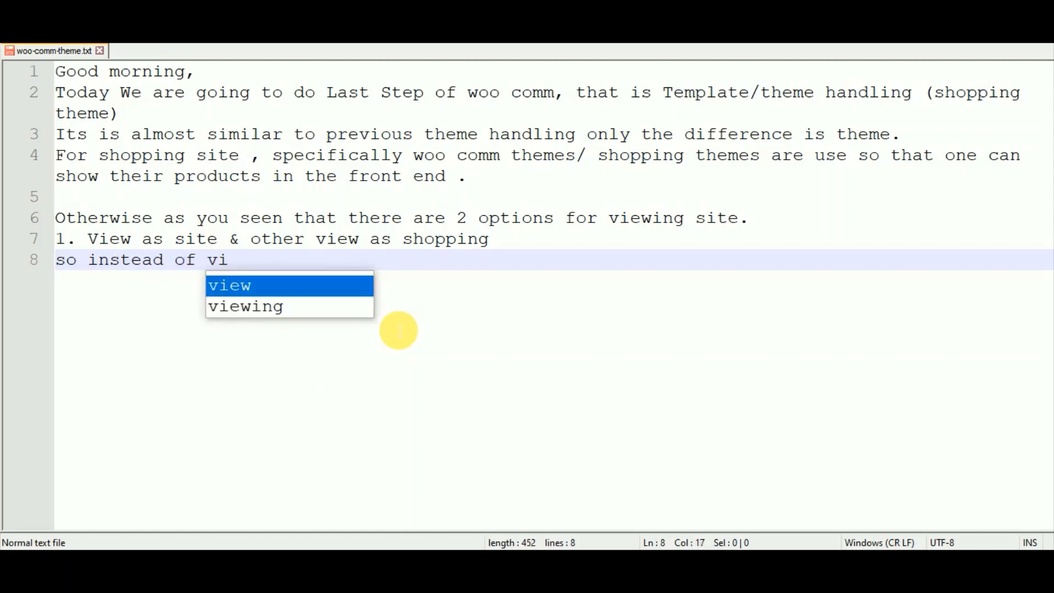
pyautogui.press('BackSpace')
pyautogui.press('BackSpace')
pyautogui.write('ewo')
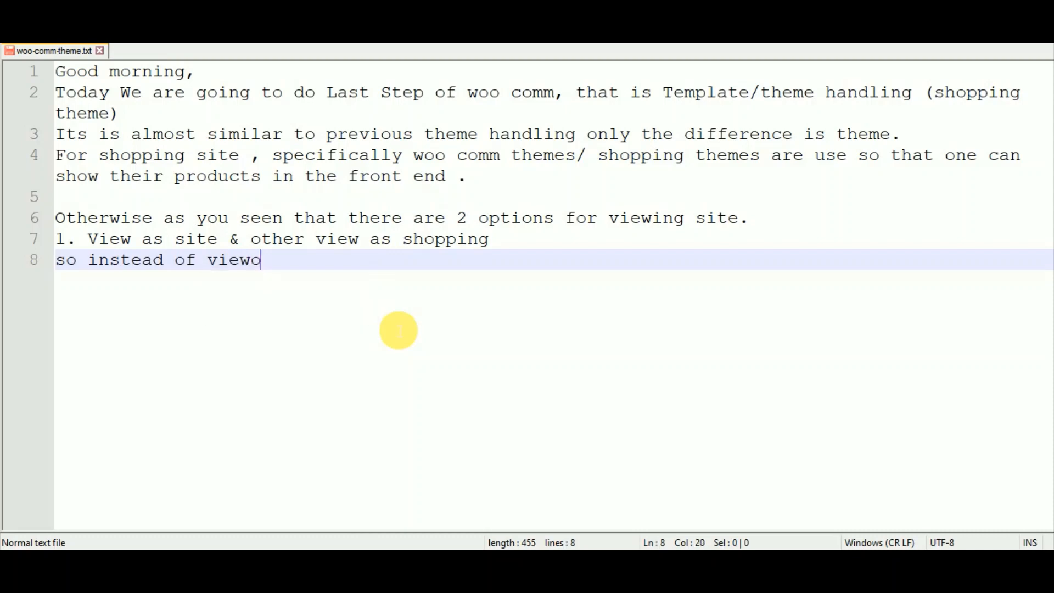
pyautogui.press('BackSpace')
pyautogui.write('ing produ')
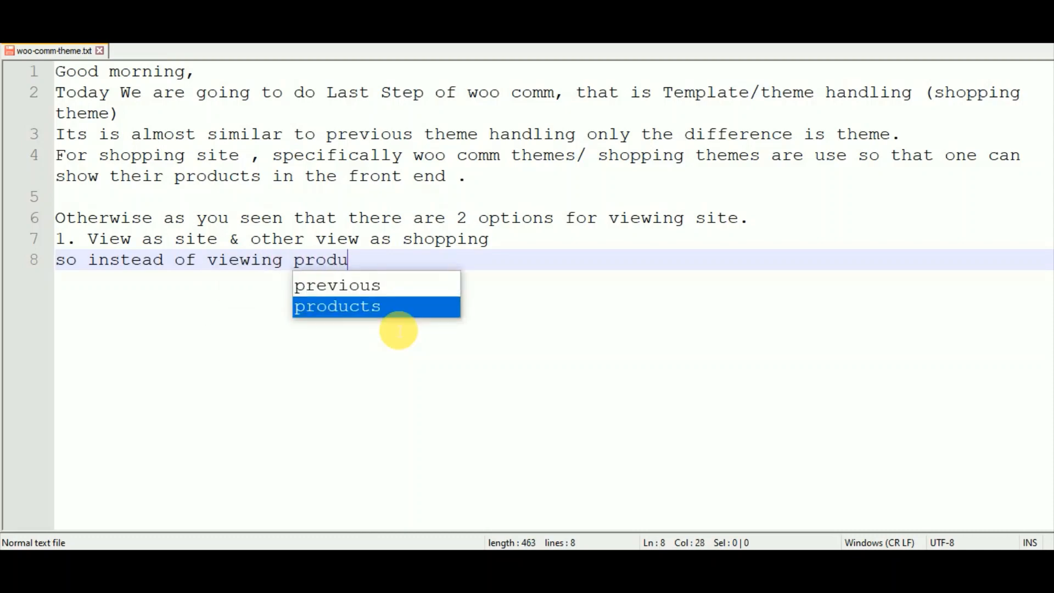
pyautogui.write('cts in shop')
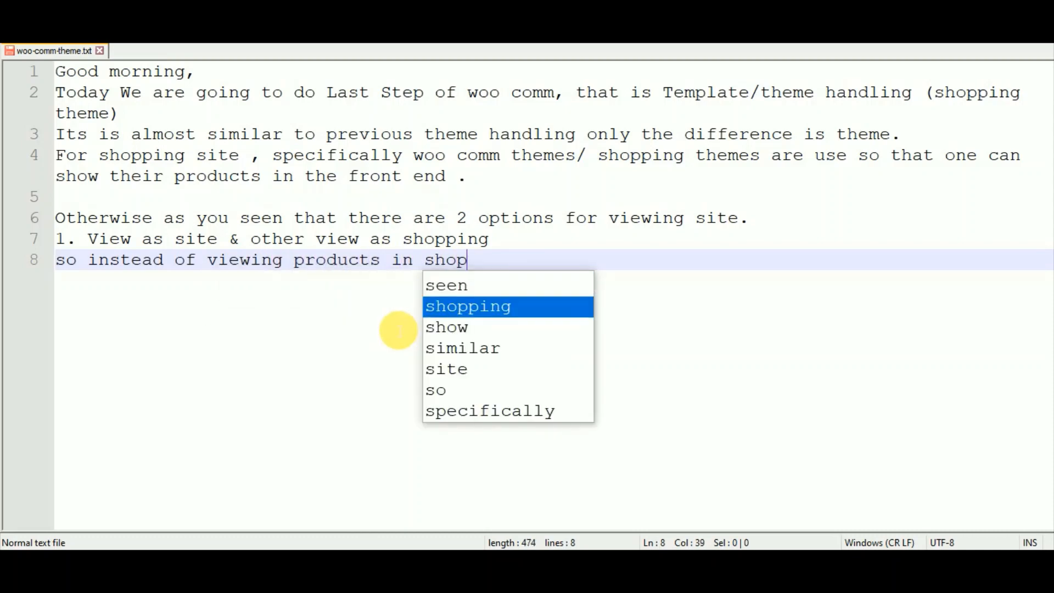
pyautogui.write(', use ')
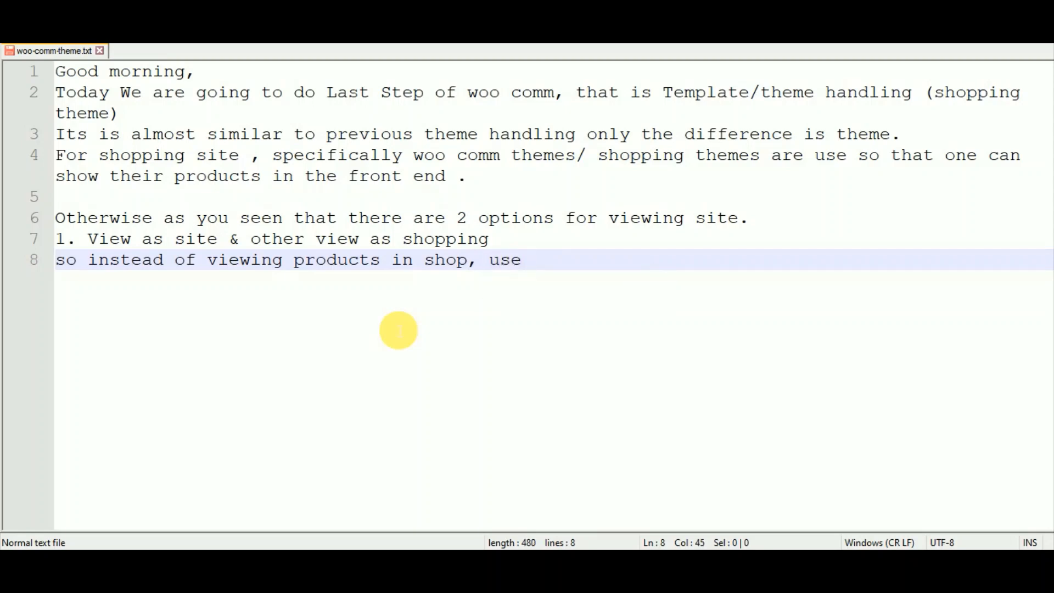
pyautogui.write('shopping ')
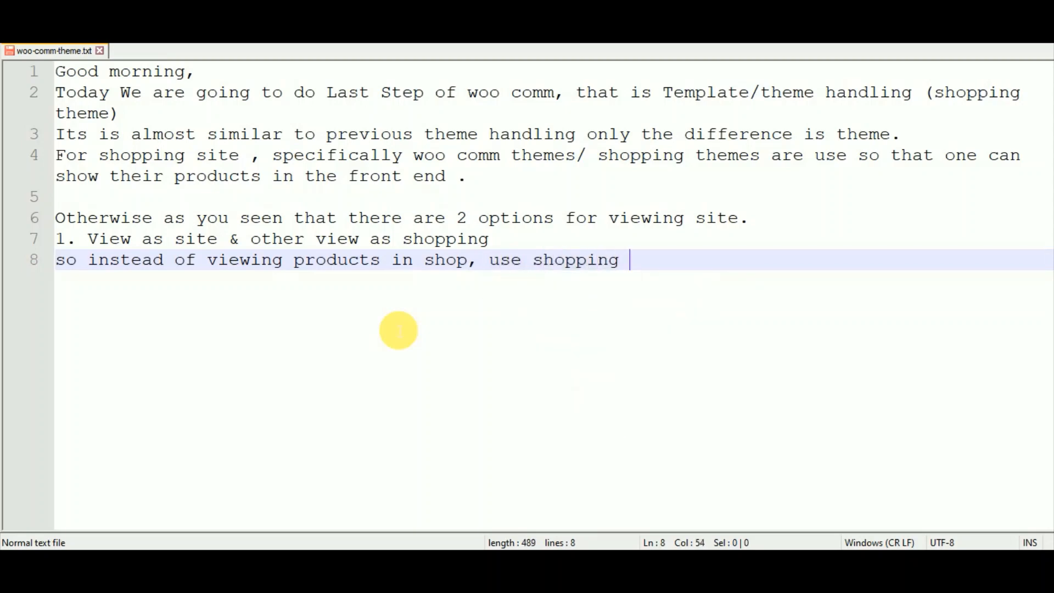
pyautogui.write('theme &n')
pyautogui.press('BackSpace')
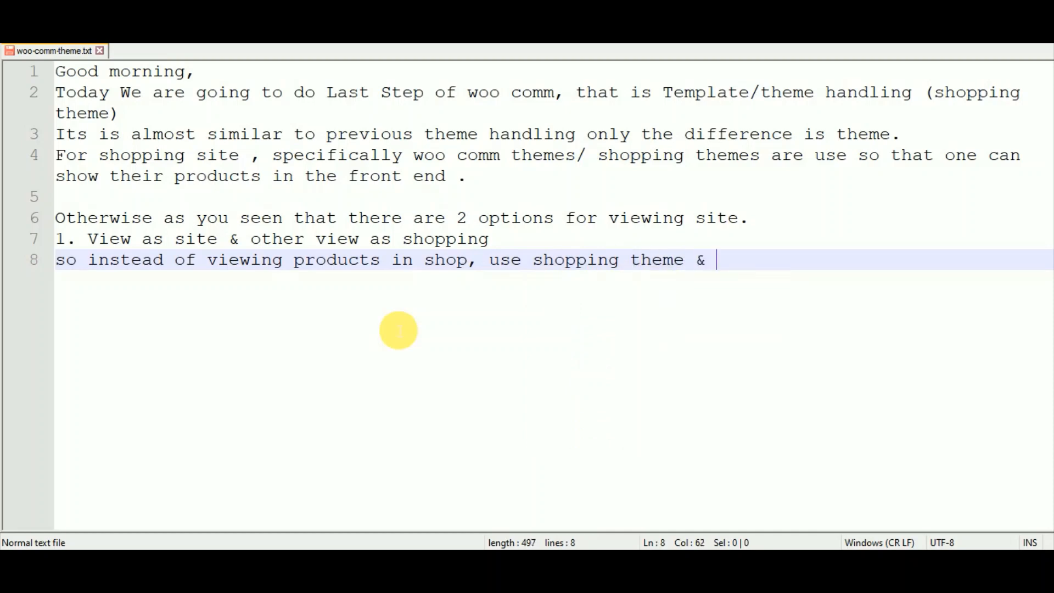
pyautogui.write('display prod')
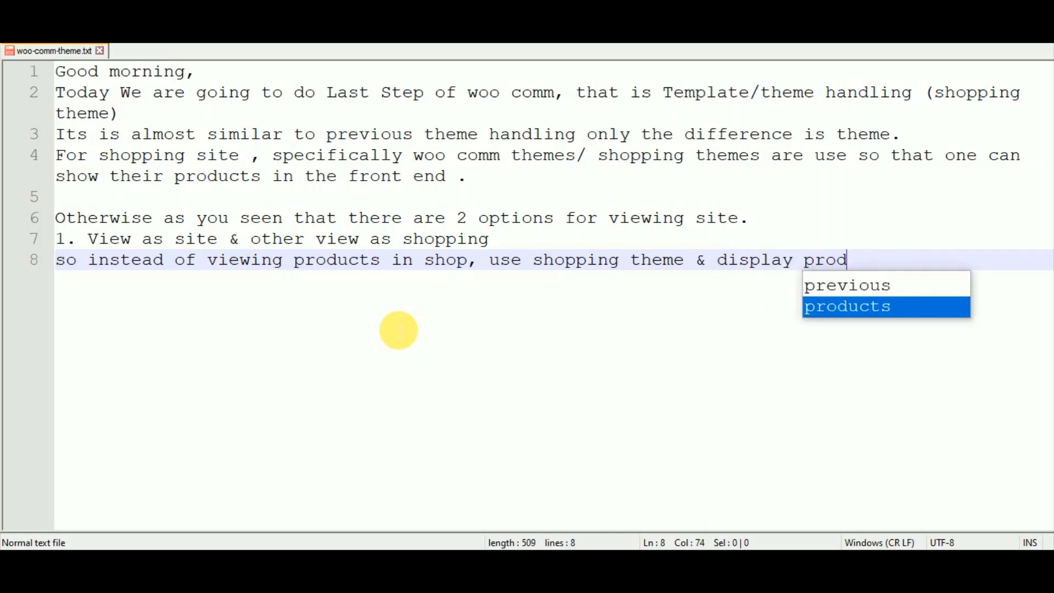
pyautogui.write('ucts on y')
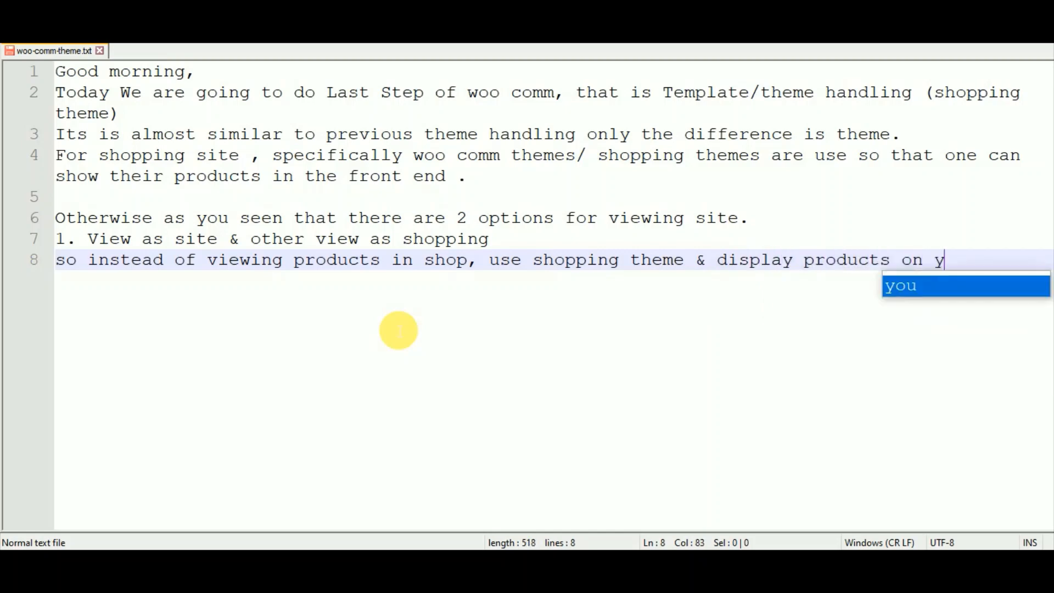
pyautogui.write('our web')
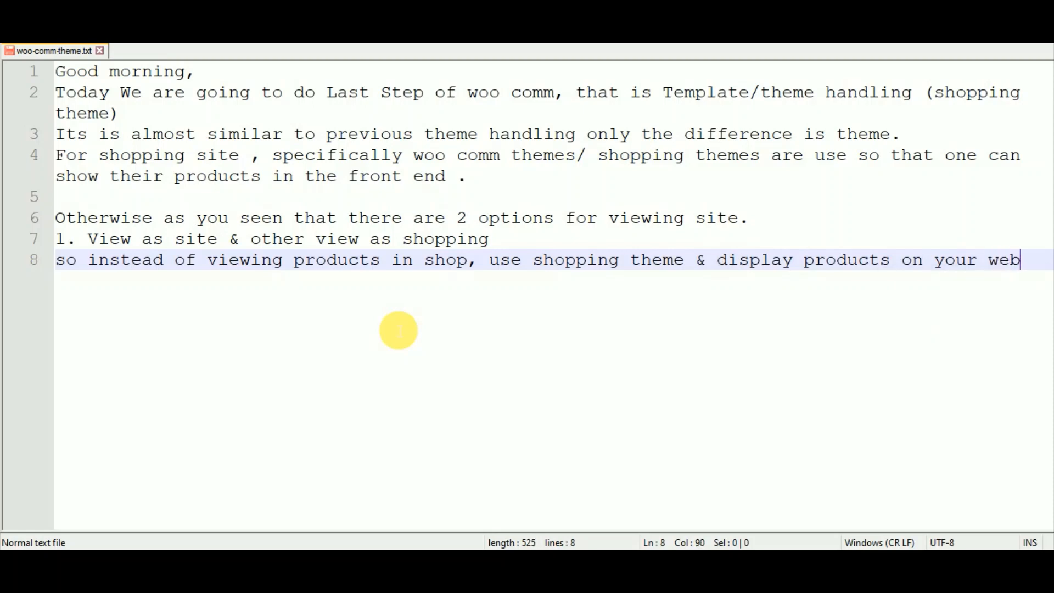
pyautogui.write('site.')
pyautogui.press('Return')
pyautogui.press('Return')
pyautogui.press('Return')
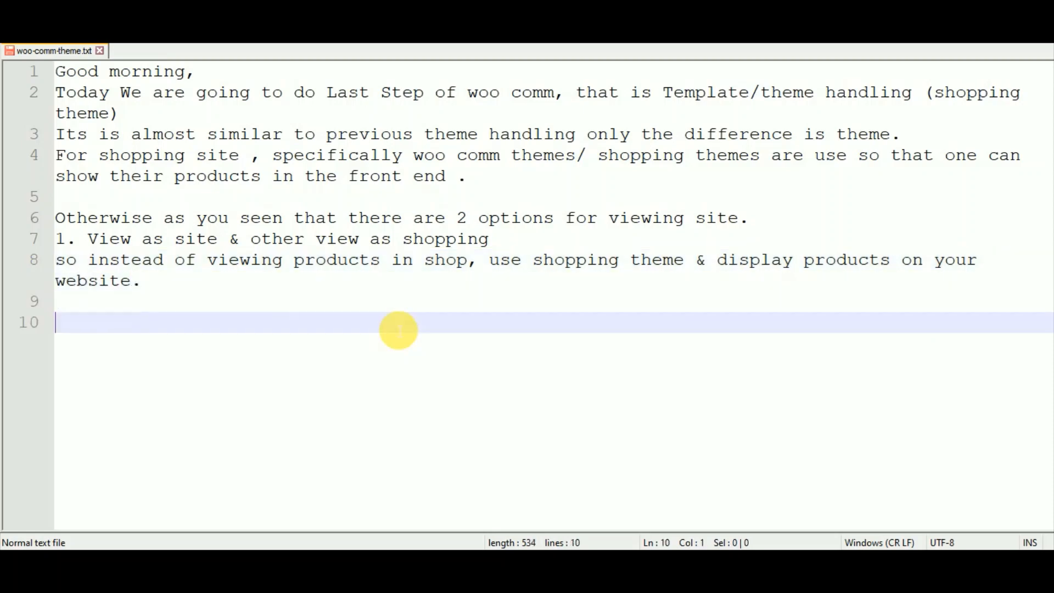
pyautogui.write('So ')
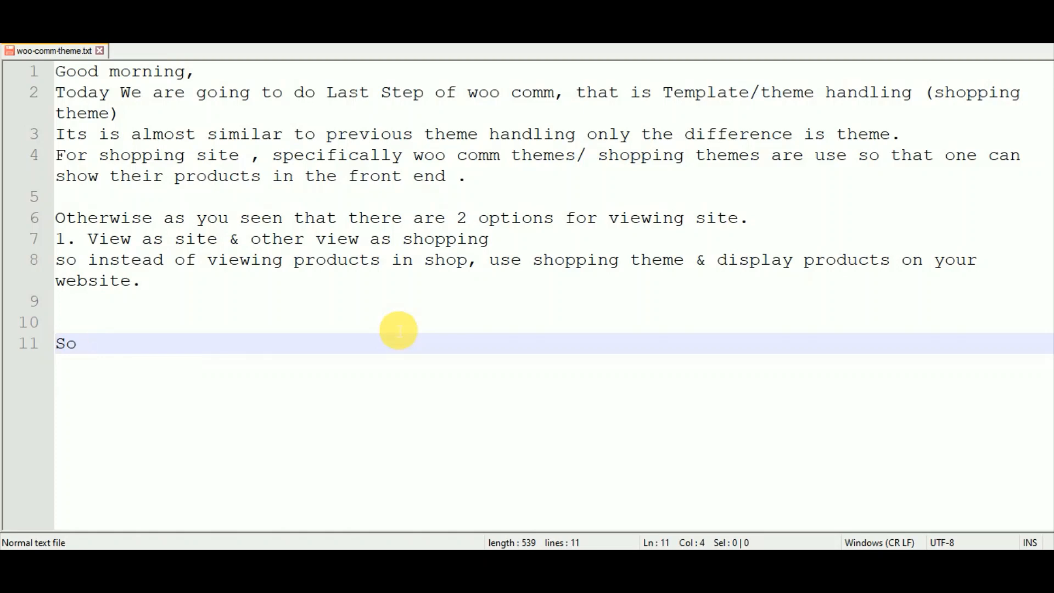
pyautogui.write('go to')
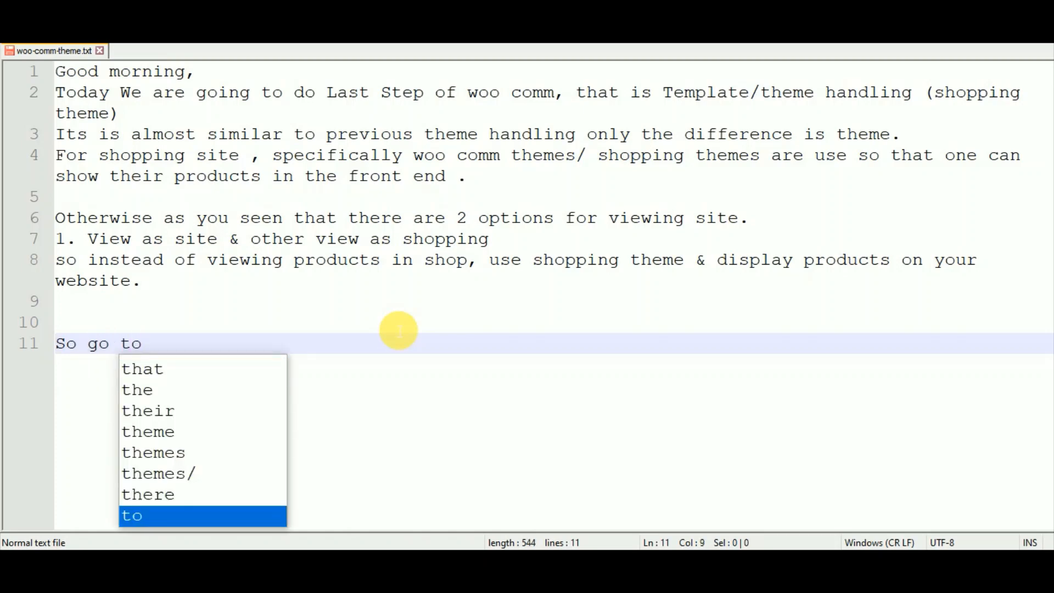
pyautogui.write(' appe')
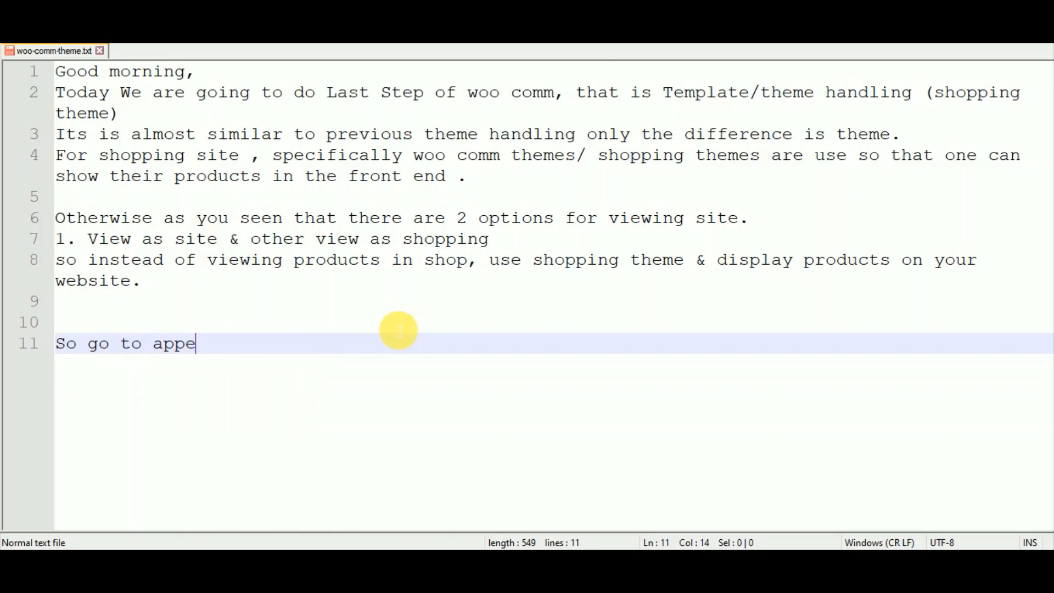
pyautogui.write('are')
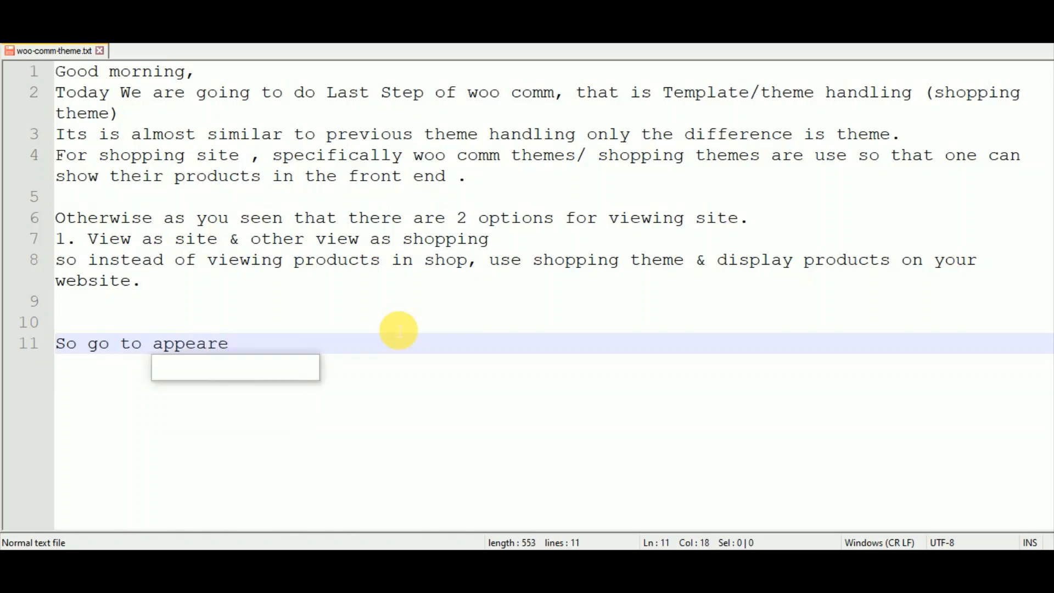
pyautogui.write('nce ?')
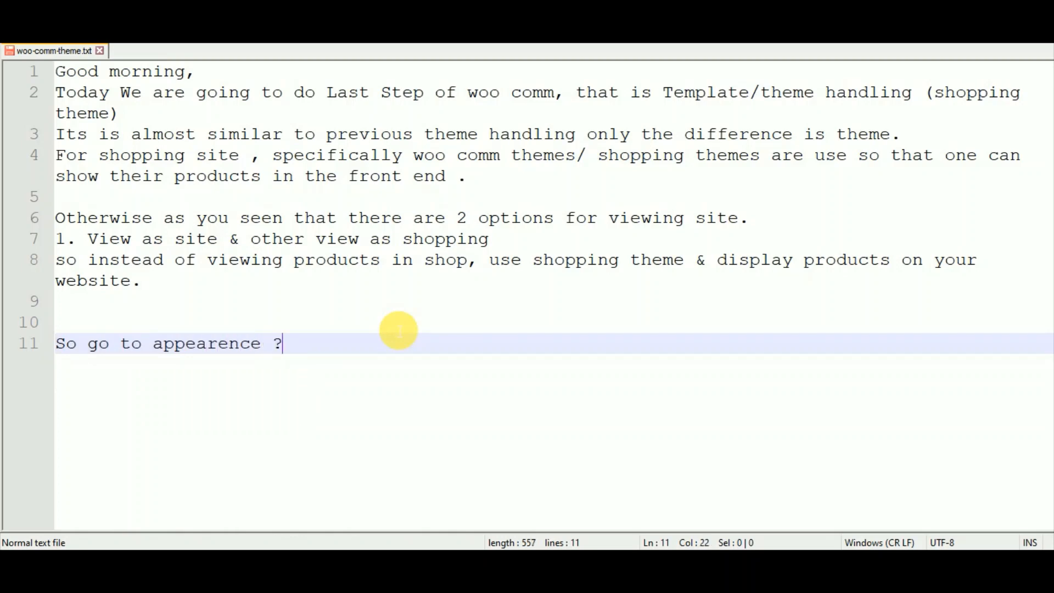
# Complete the line 'So go to appearence > theme > add new >serach theme> install >activate it.', fixing 'addd'.
pyautogui.press('BackSpace')
pyautogui.write('> theme')
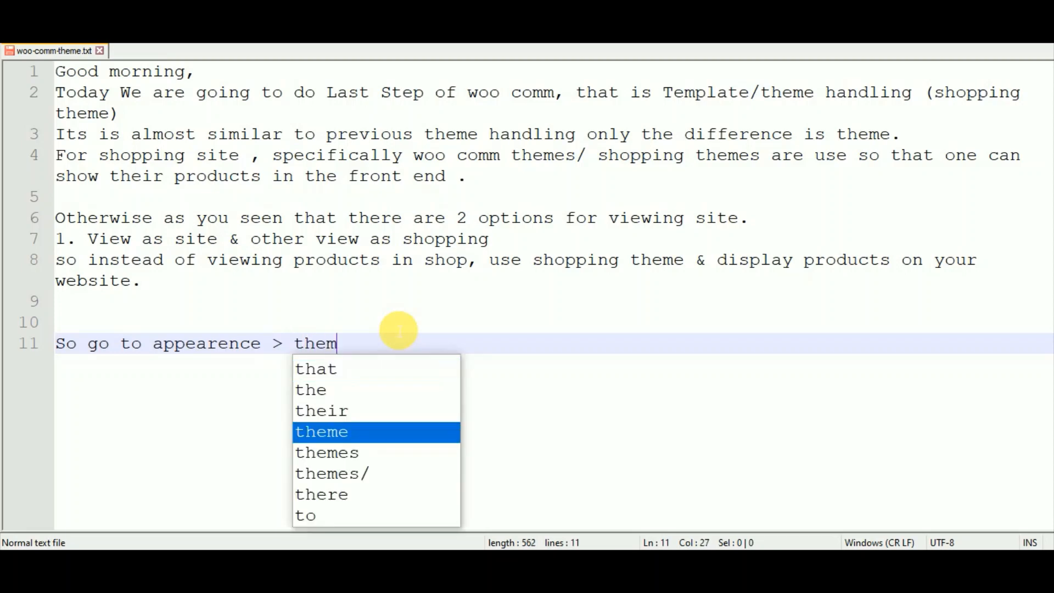
pyautogui.write('addd new')
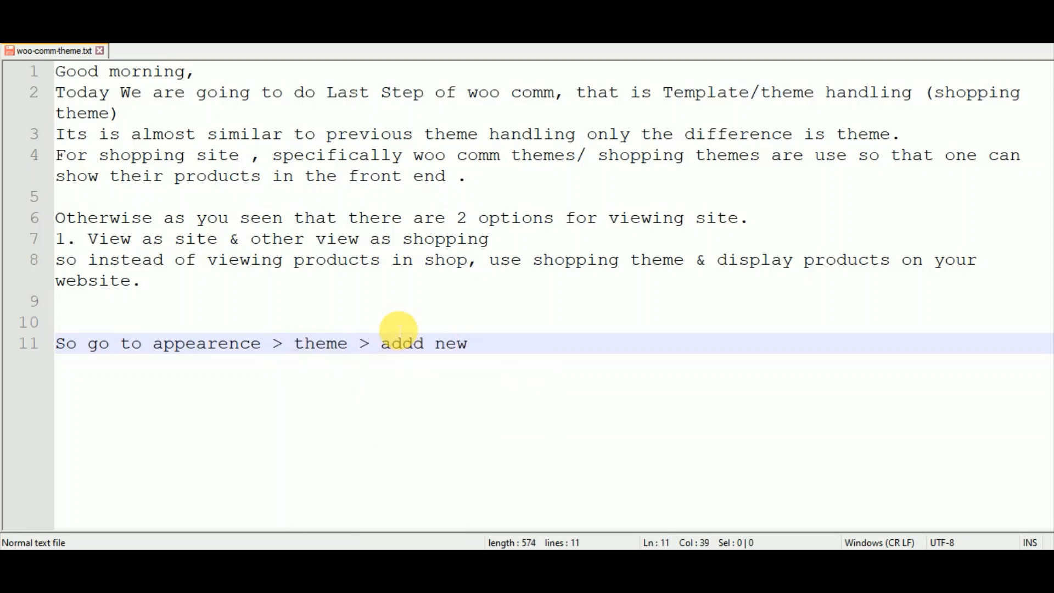
pyautogui.write(' >serach')
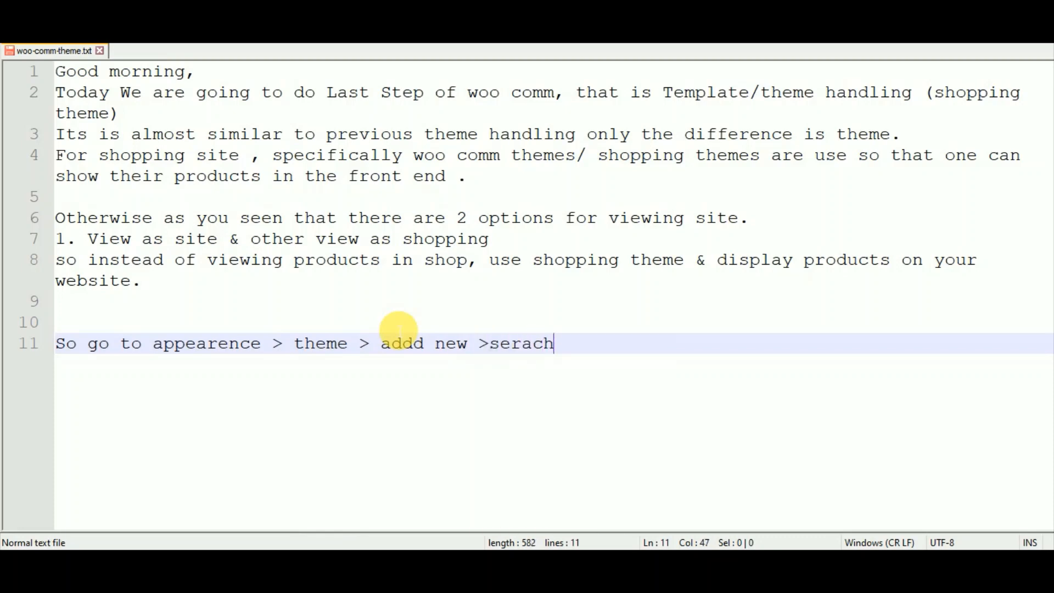
pyautogui.write(' theme')
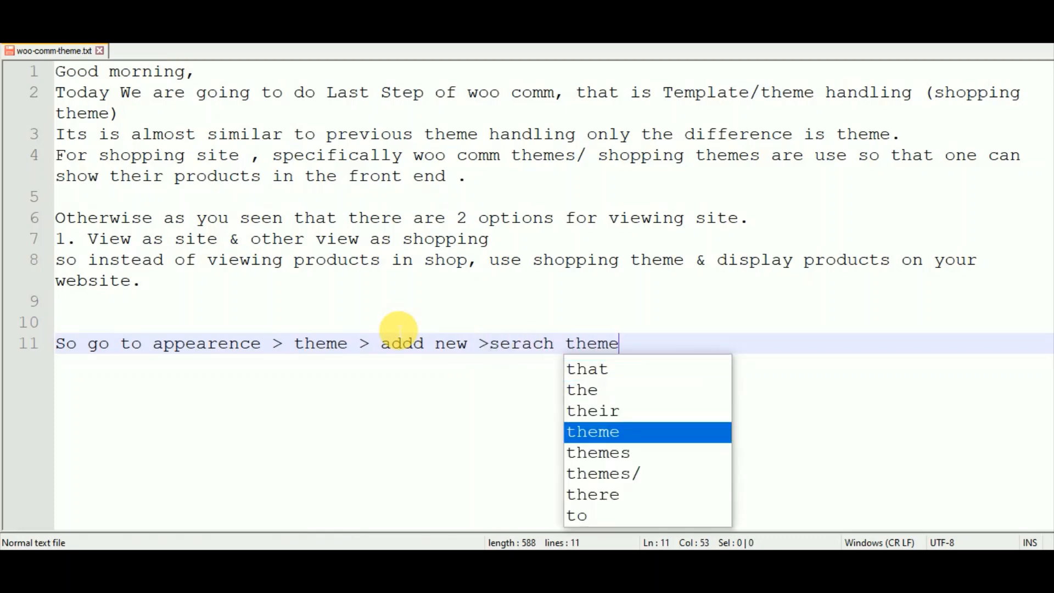
pyautogui.write('> ')
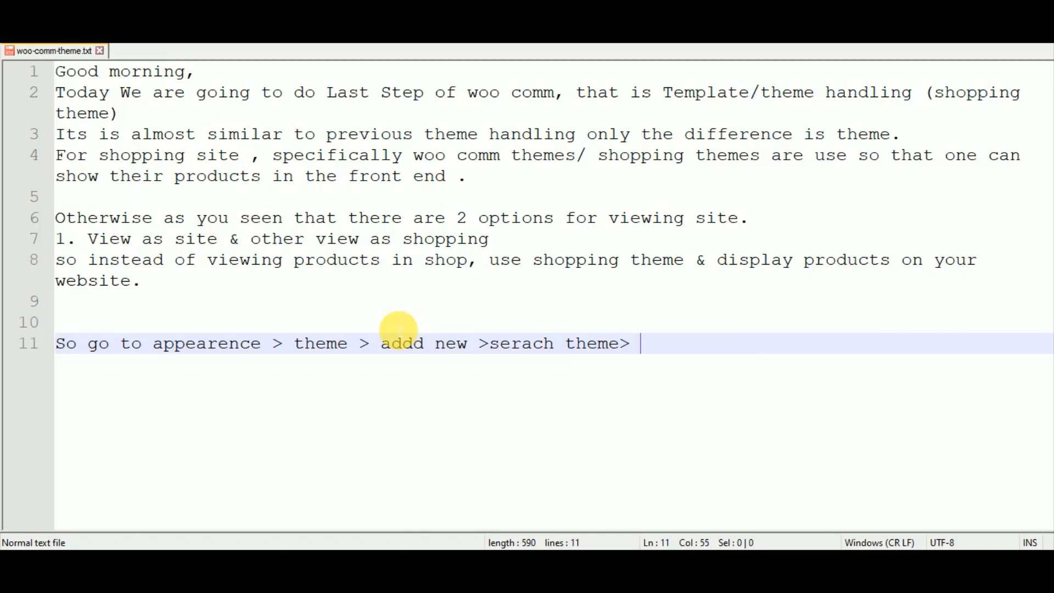
pyautogui.write('install ')
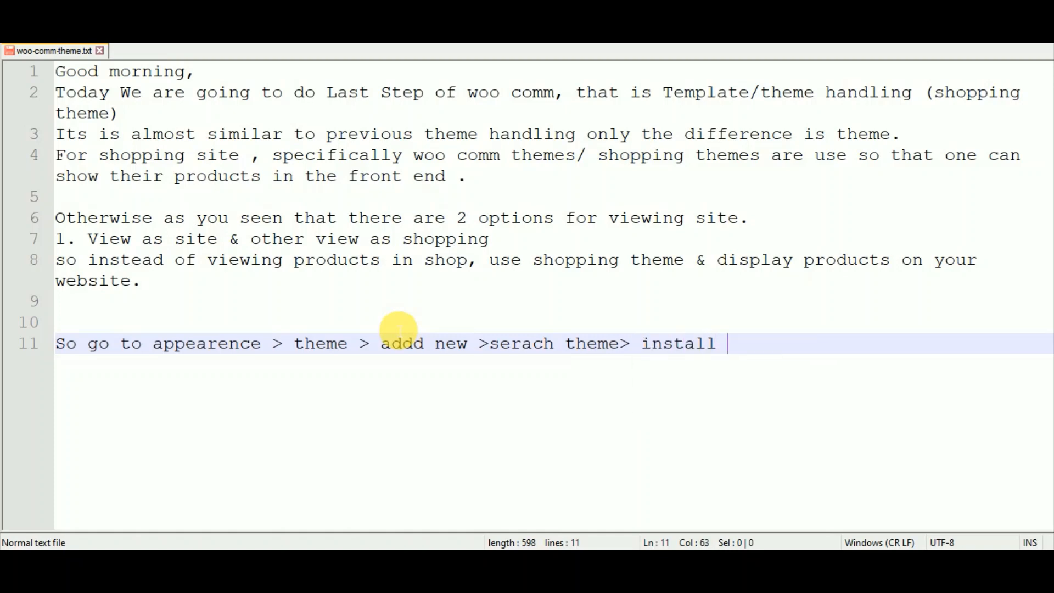
pyautogui.write('>activa')
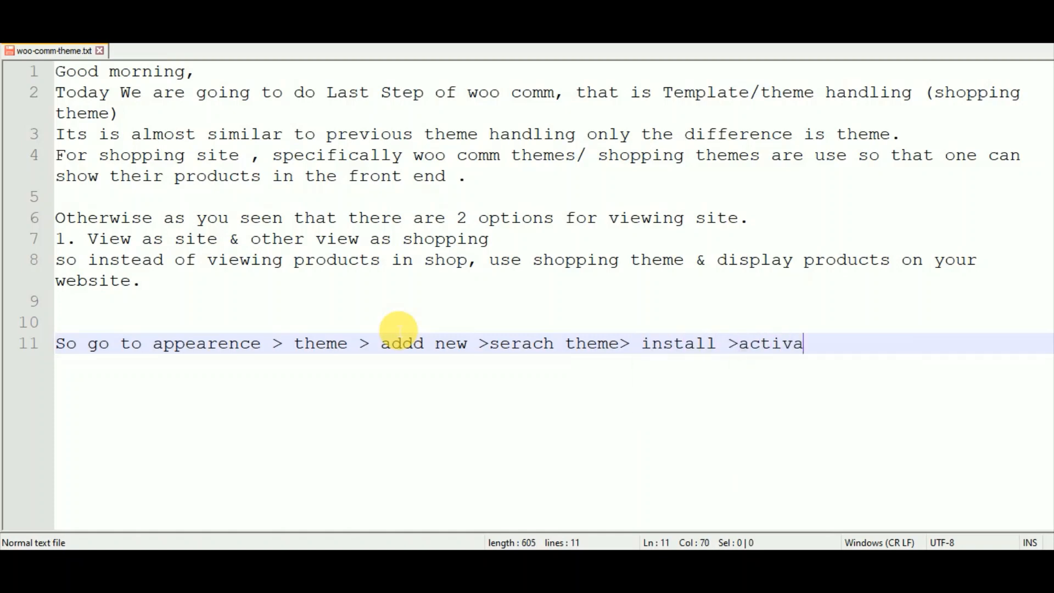
pyautogui.write('te it.')
pyautogui.press('Return')
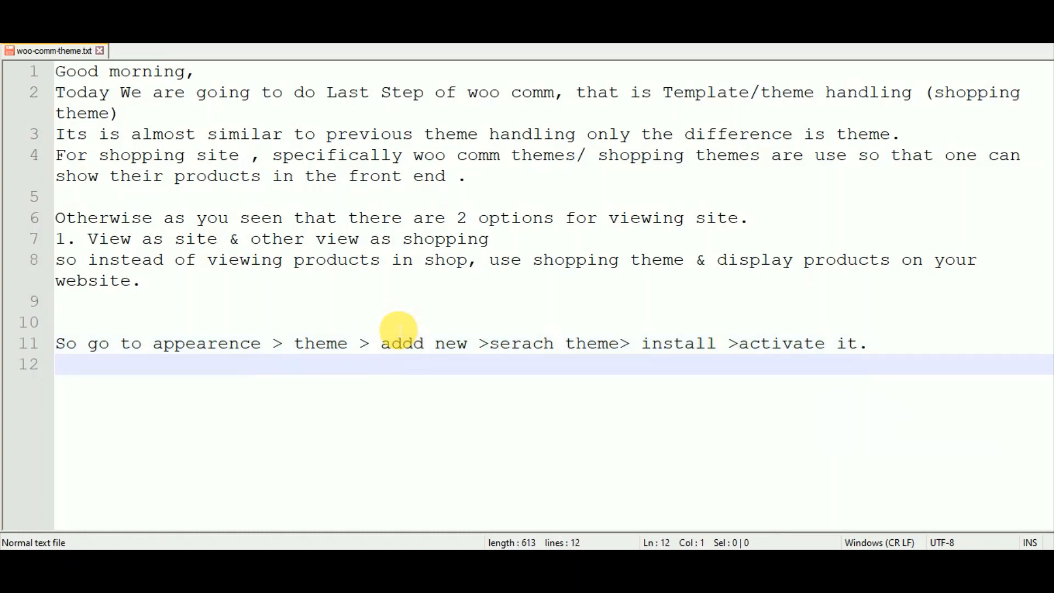
pyautogui.click(426, 346)
pyautogui.press('BackSpace')
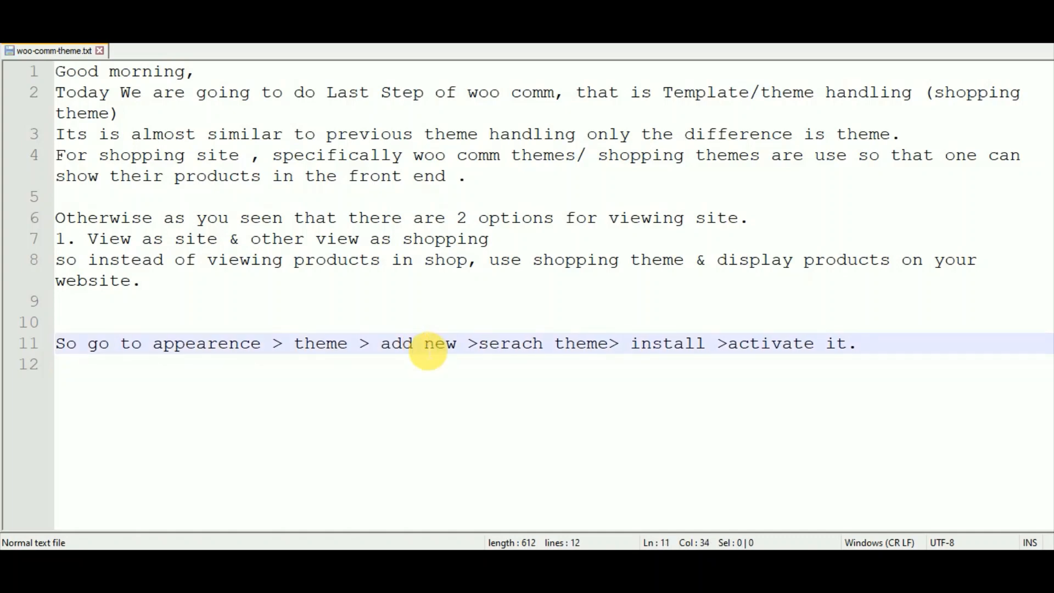
pyautogui.hotkey('alt', 'Tab')
# Go to Appearance > Themes > Add New and dismiss the Design your store notice.
pyautogui.moveTo(84, 380)
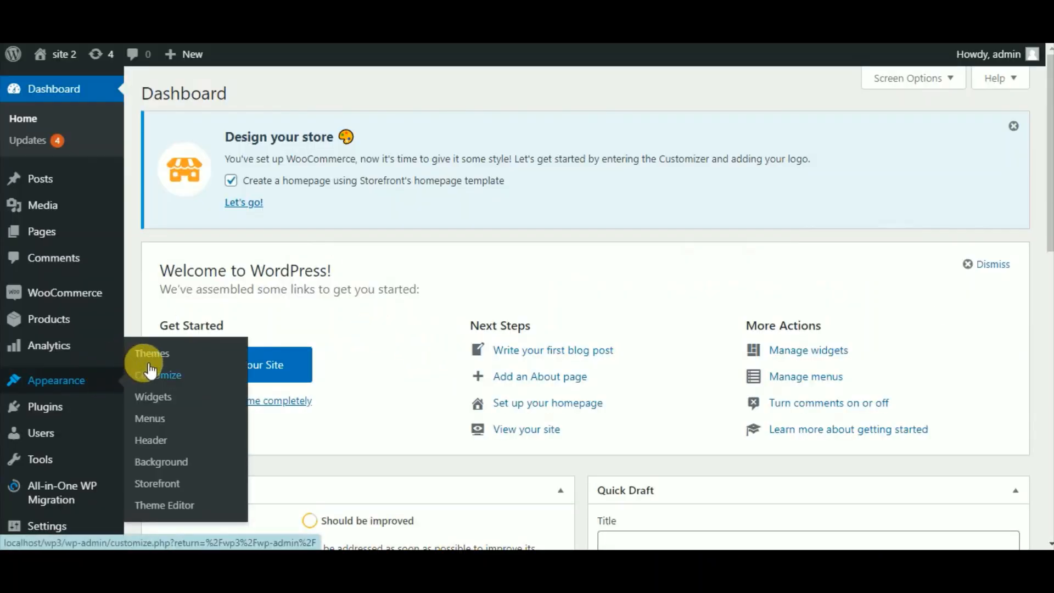
pyautogui.click(151, 356)
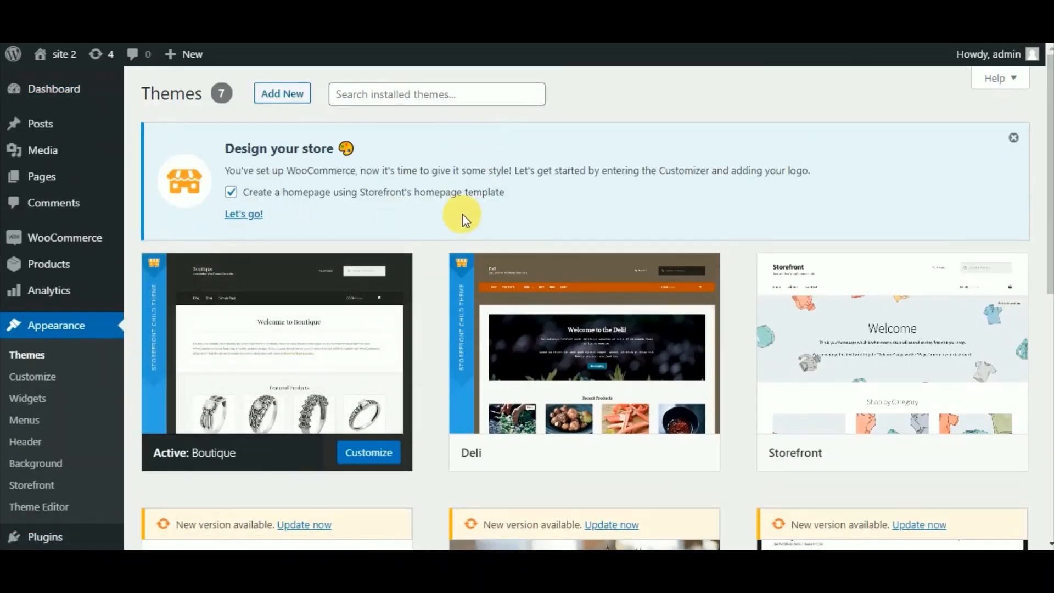
pyautogui.click(289, 100)
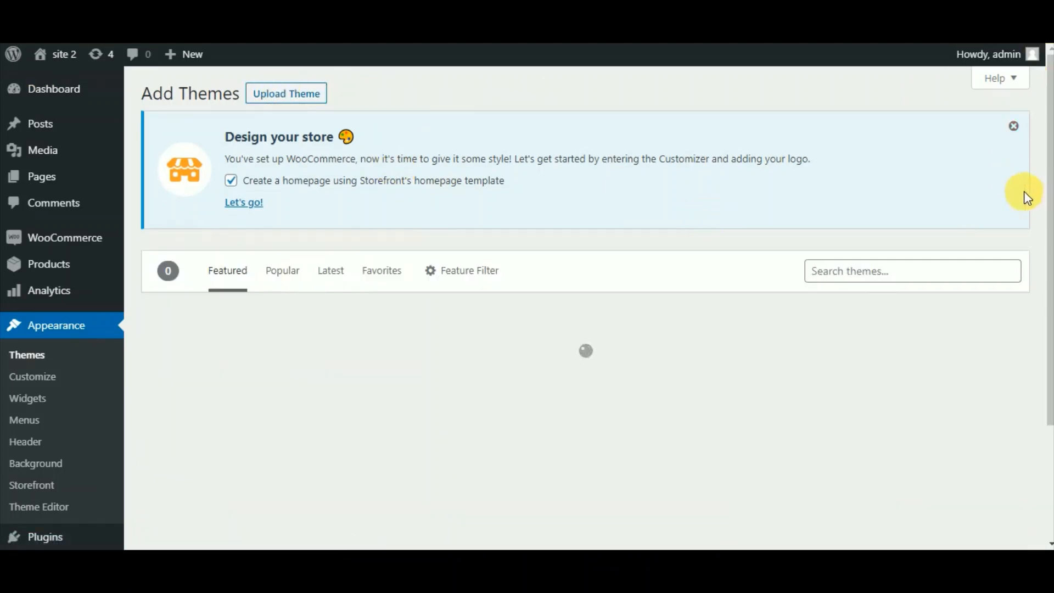
pyautogui.click(1014, 126)
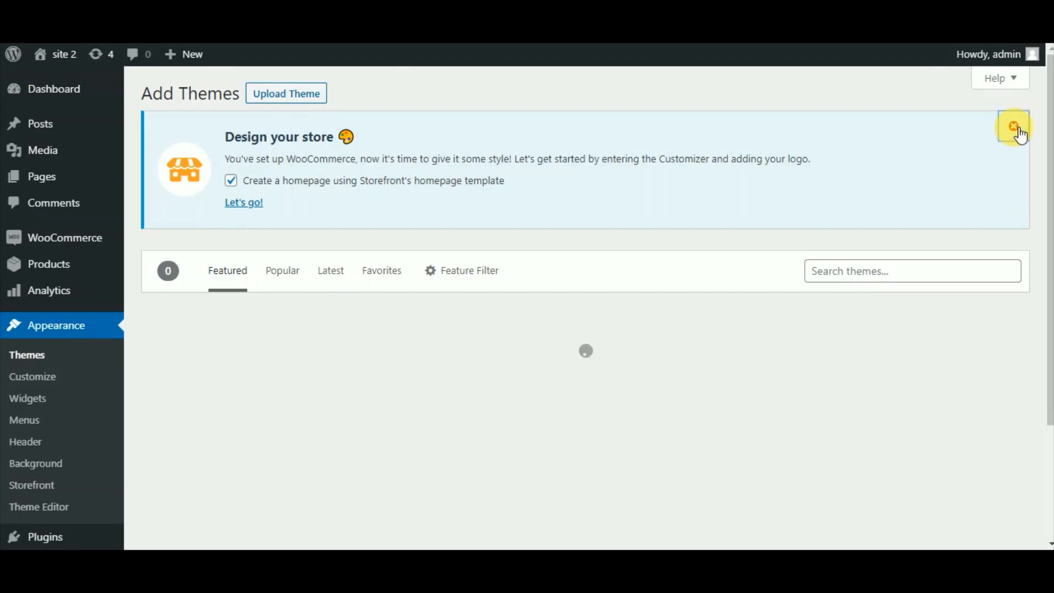
pyautogui.click(927, 136)
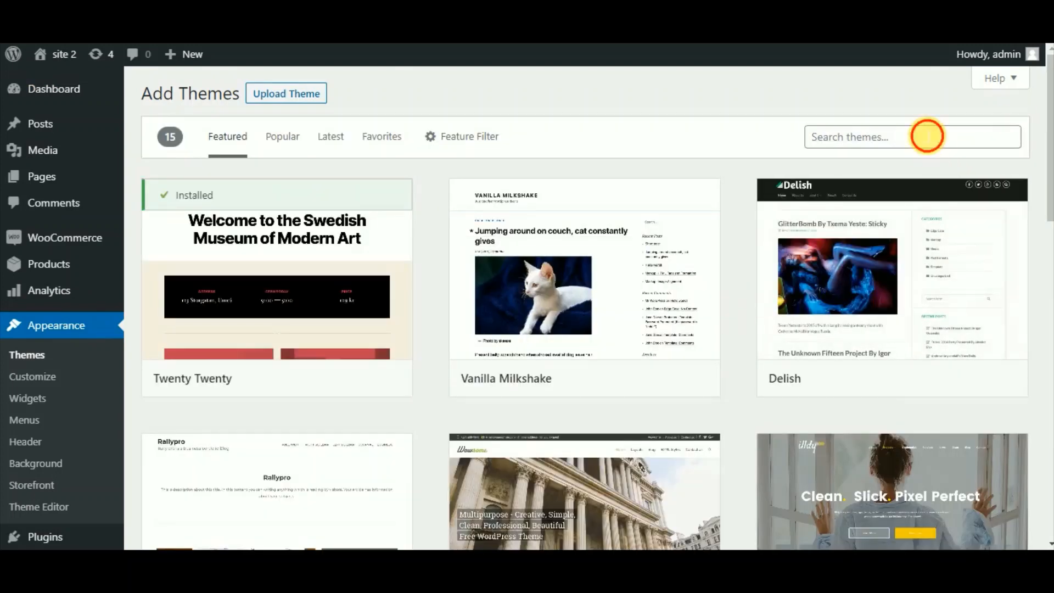
# Search the theme directory for 'shopping' and browse the 46 results.
pyautogui.write('shopping')
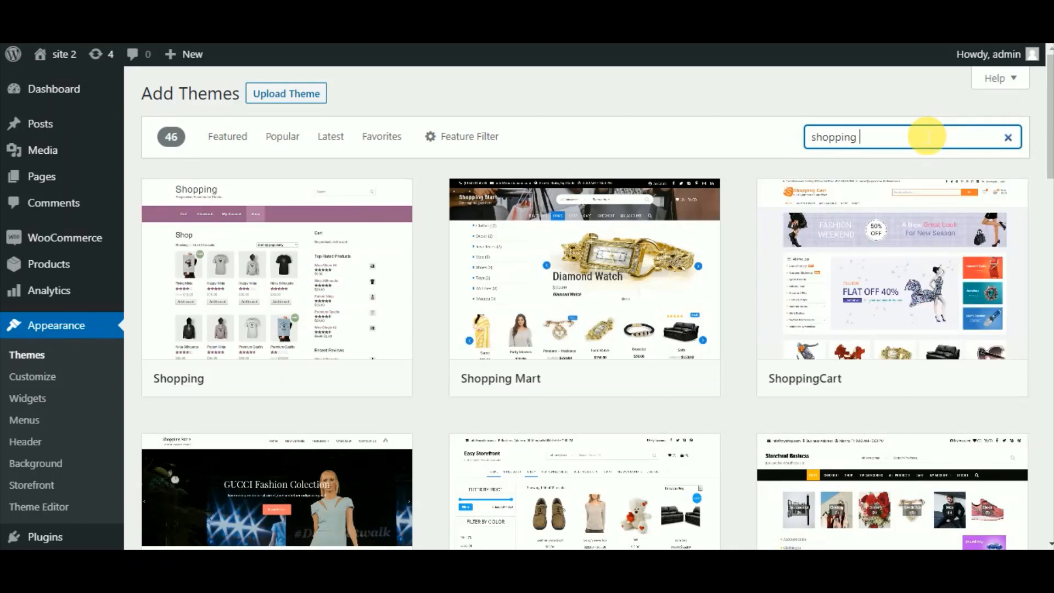
pyautogui.moveTo(783, 341)
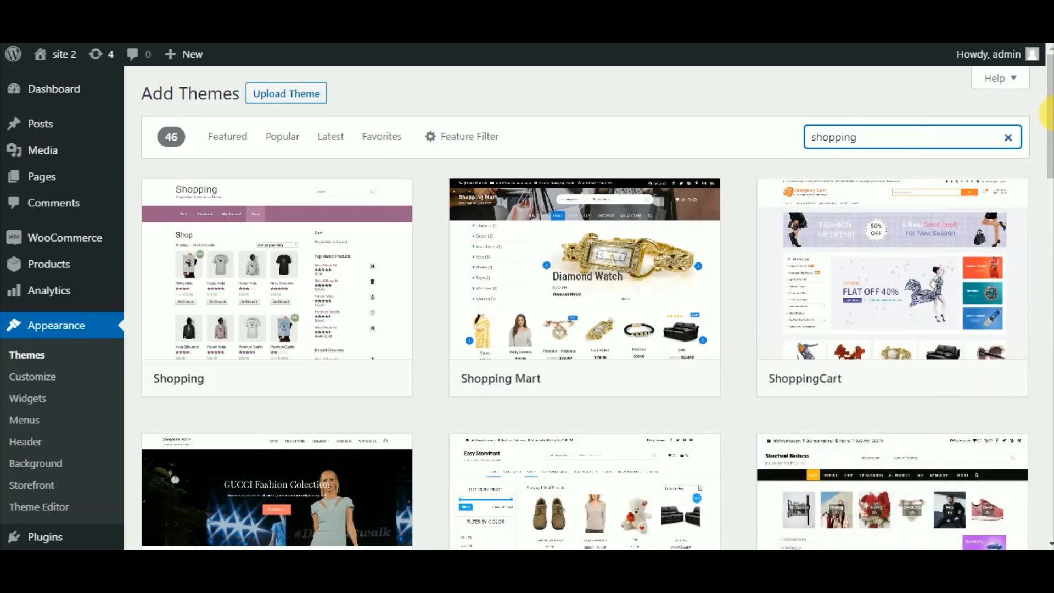
pyautogui.scroll(-2, 1043, 164)
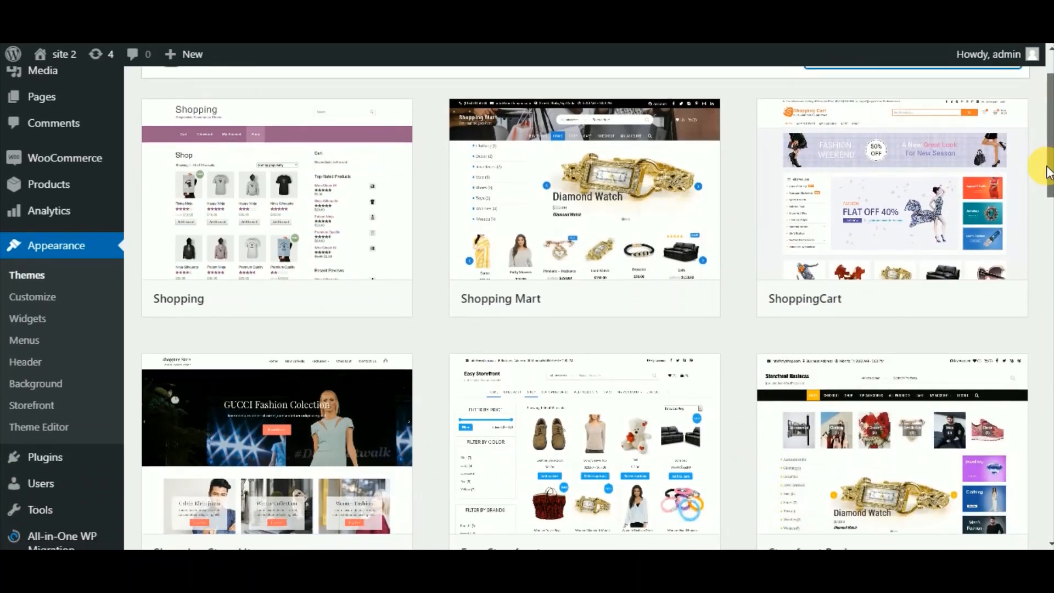
pyautogui.scroll(2, 1042, 72)
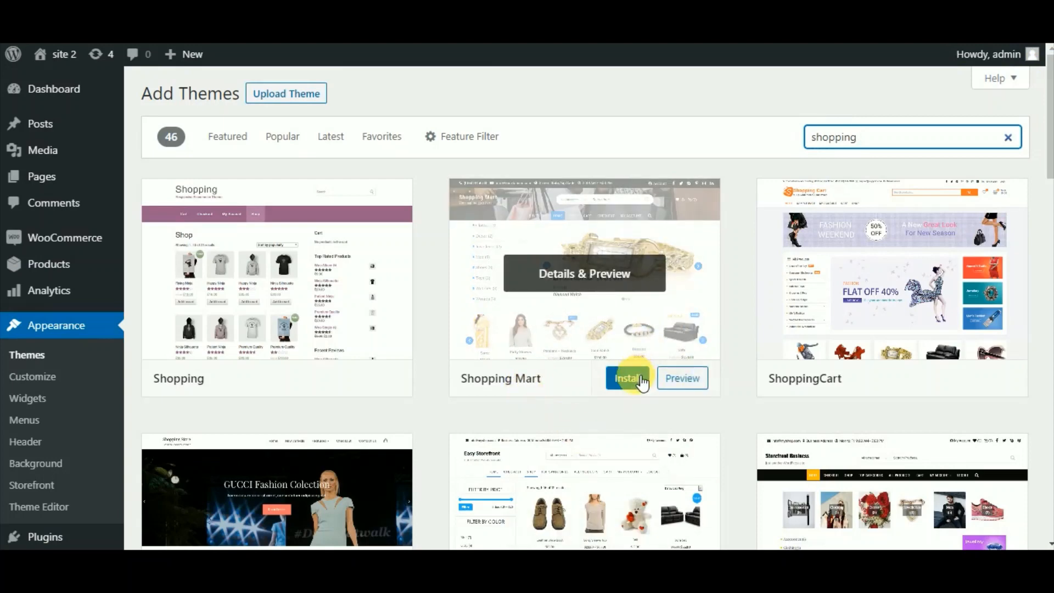
# Install the Shopping Mart theme and activate it.
pyautogui.click(639, 380)
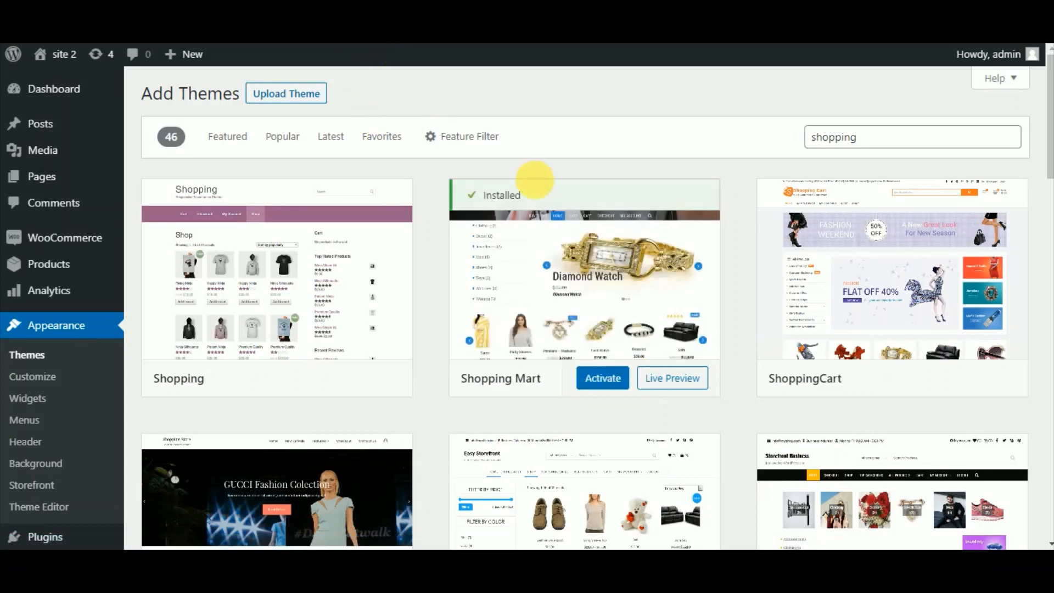
pyautogui.click(616, 379)
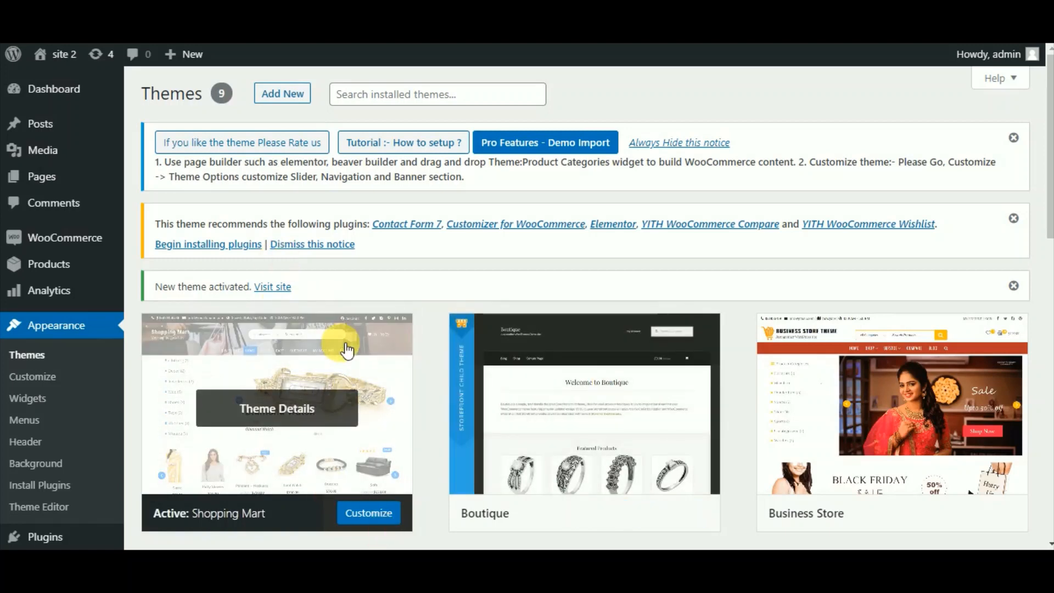
# Customize the active theme and go to Theme Options > Header to see the contact fields.
pyautogui.click(53, 382)
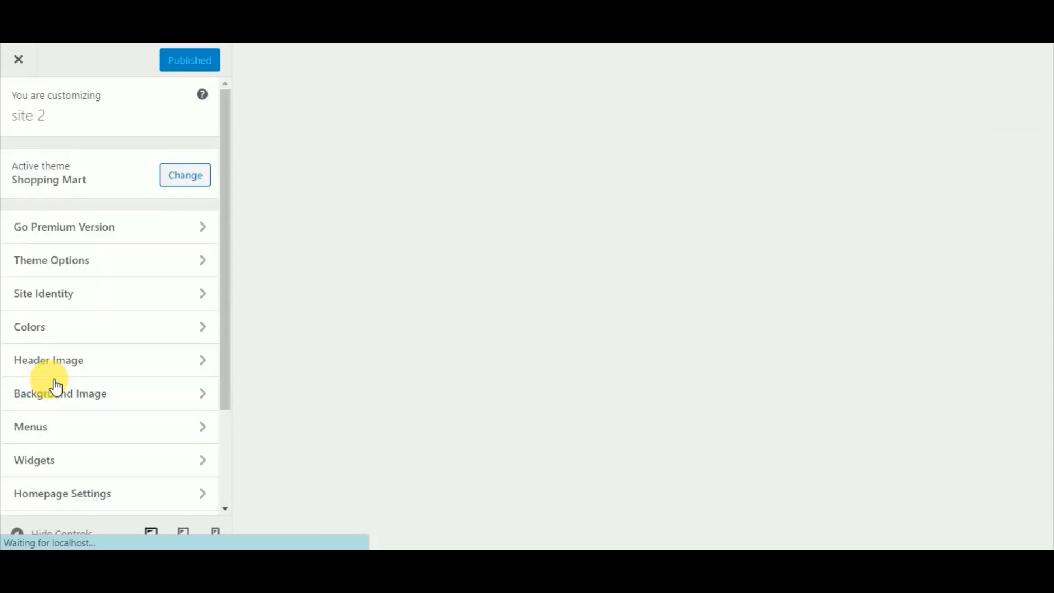
pyautogui.click(141, 263)
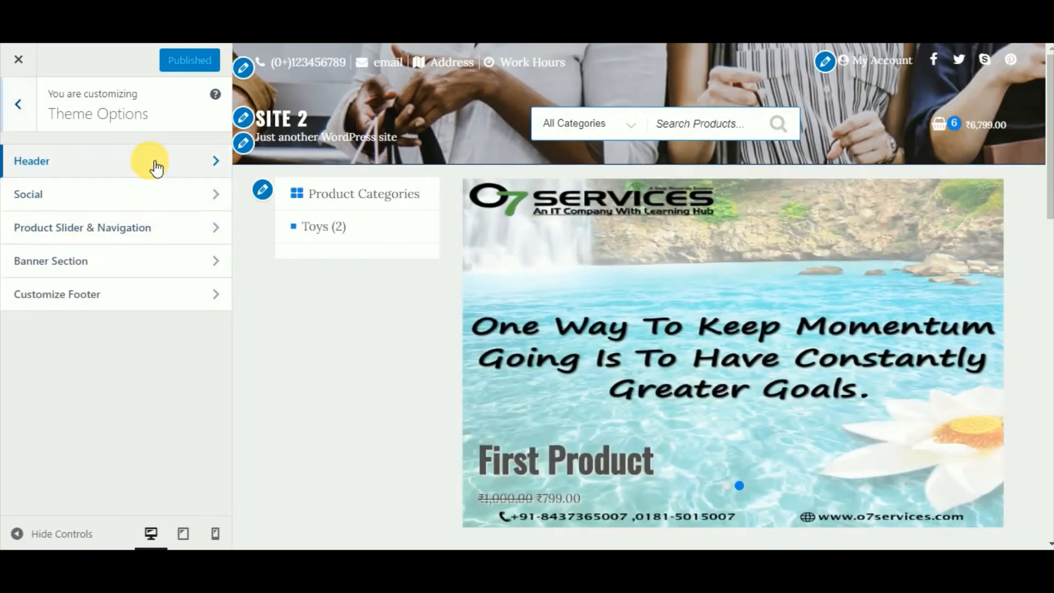
pyautogui.click(153, 165)
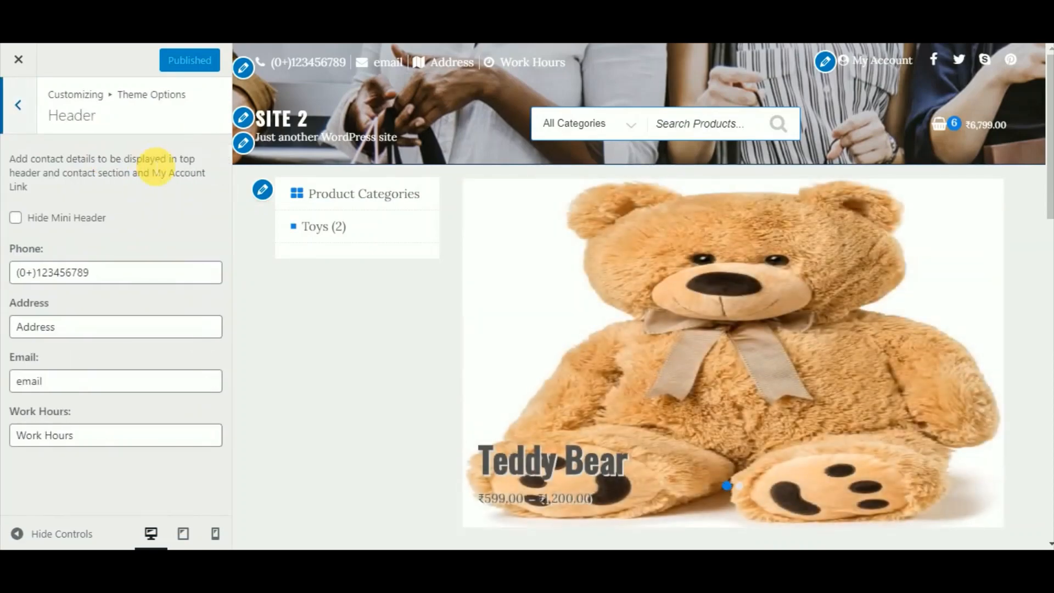
# Replace the header's phone number with a new number and publish the change.
pyautogui.click(17, 218)
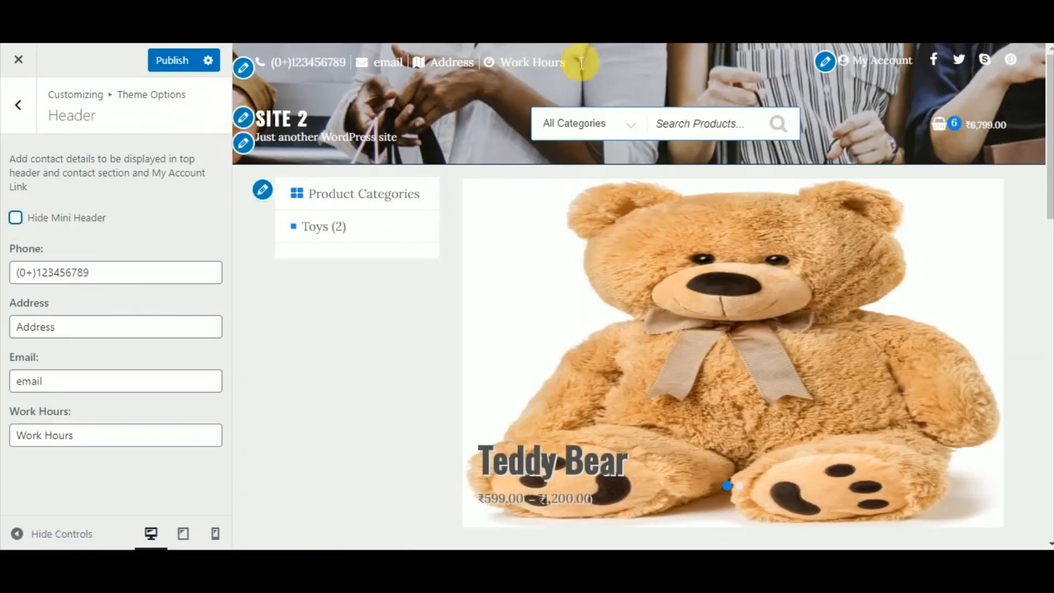
pyautogui.moveTo(592, 70); pyautogui.dragTo(281, 74)
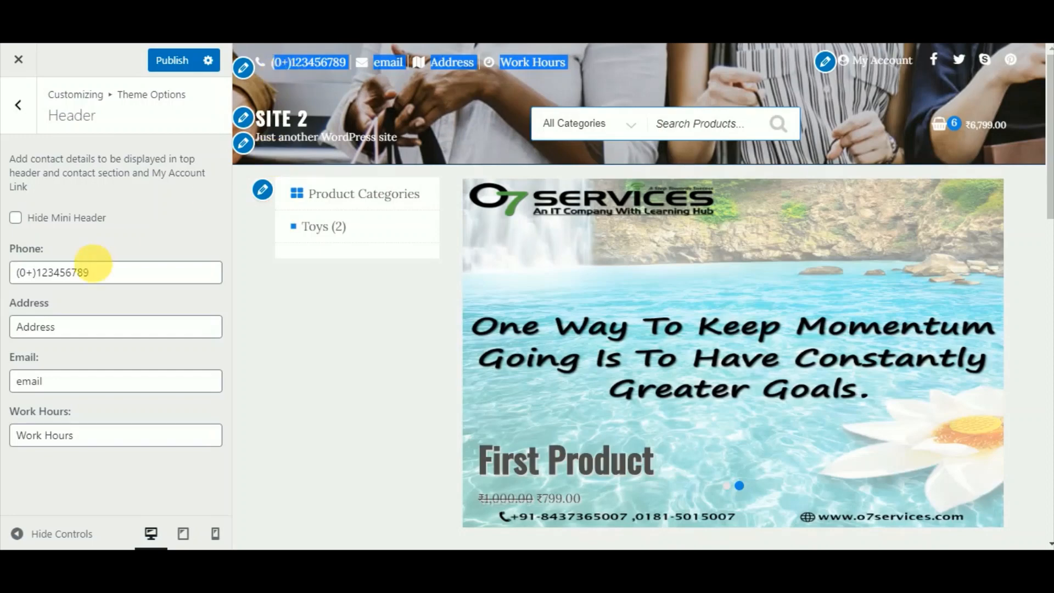
pyautogui.moveTo(108, 278); pyautogui.dragTo(9, 270)
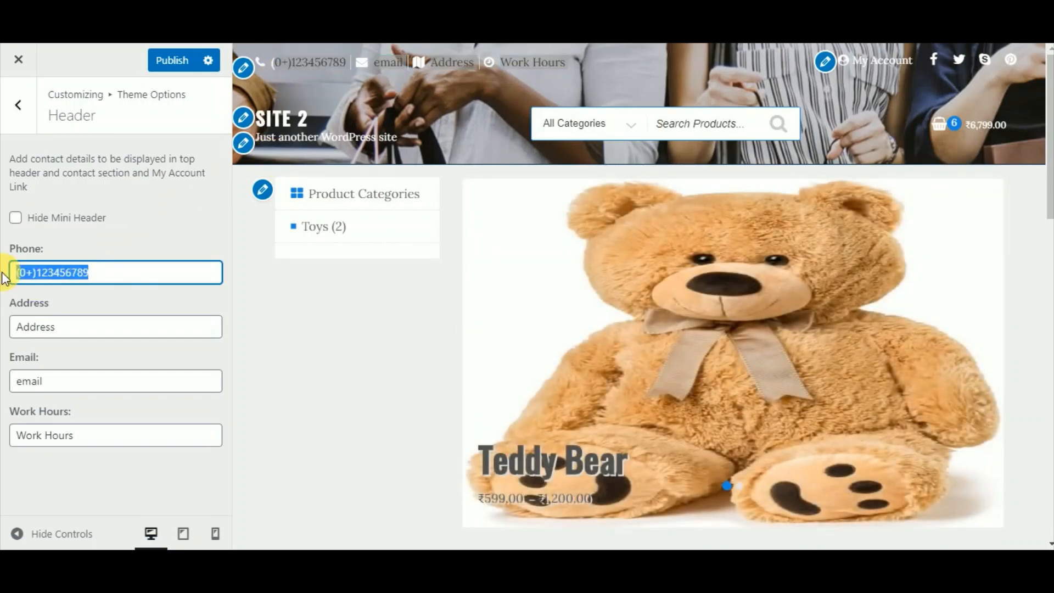
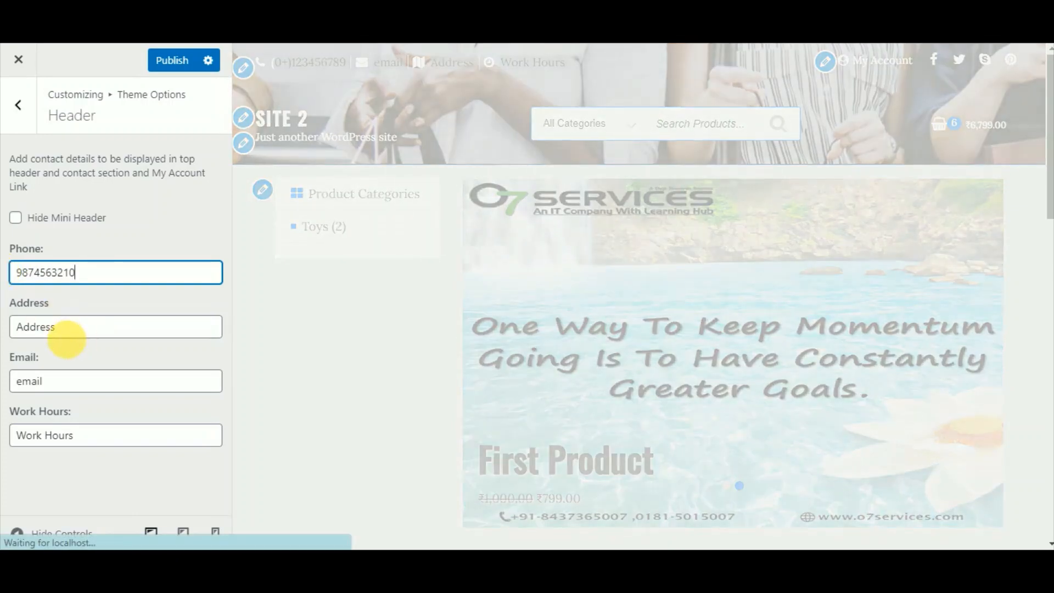
pyautogui.click(85, 335)
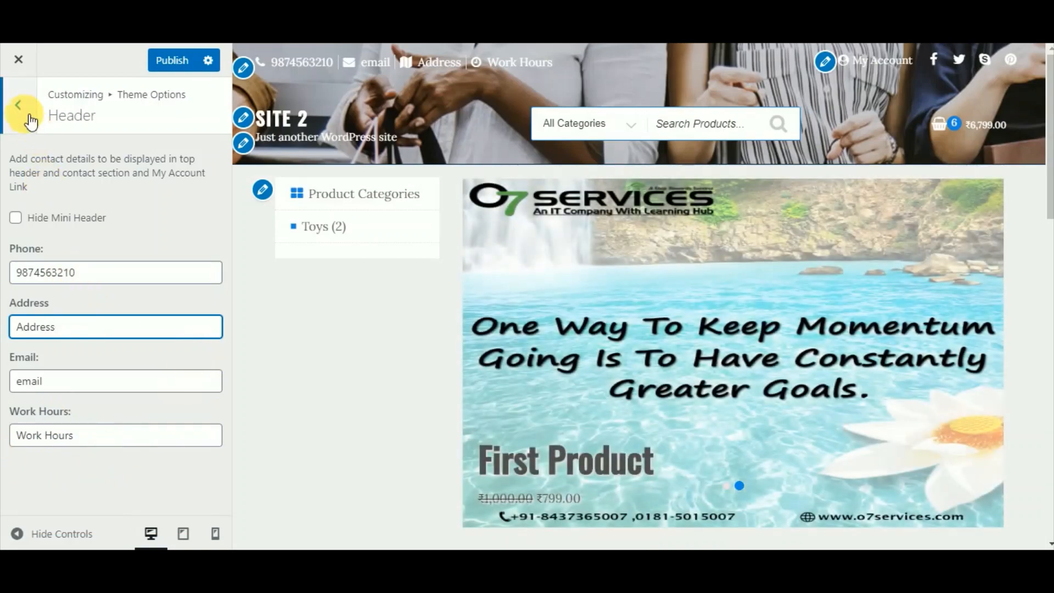
pyautogui.click(169, 67)
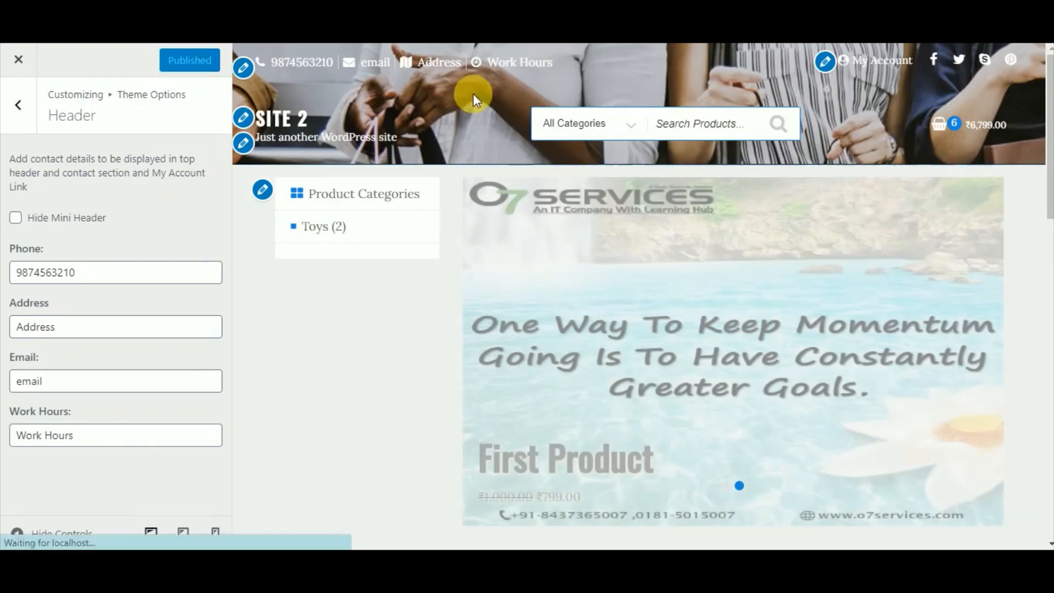
# Pick Toys in the preview's category filter, then look through the Social and Banner Section settings.
pyautogui.click(639, 126)
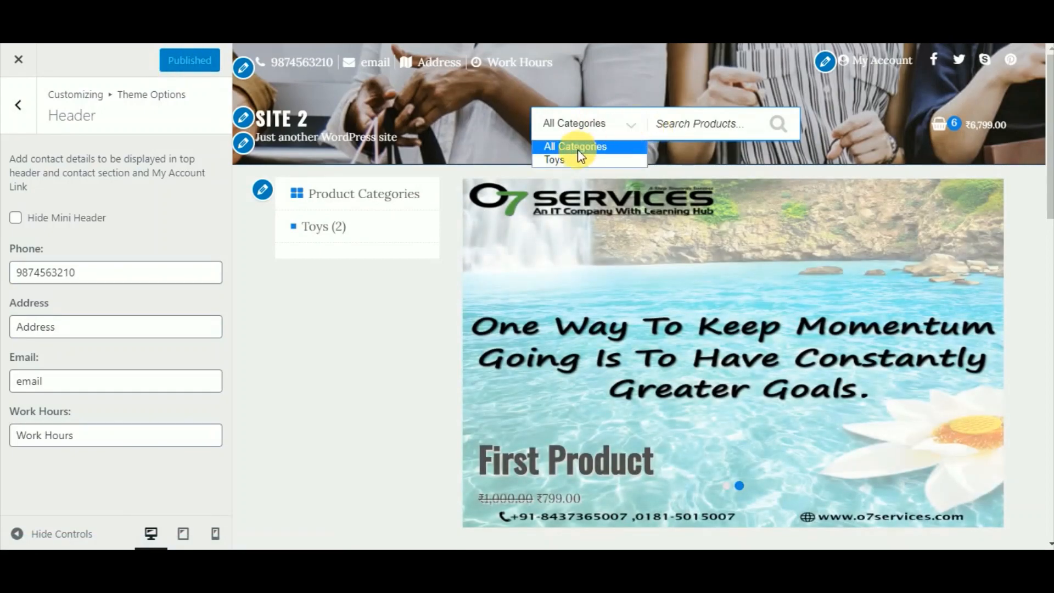
pyautogui.click(552, 161)
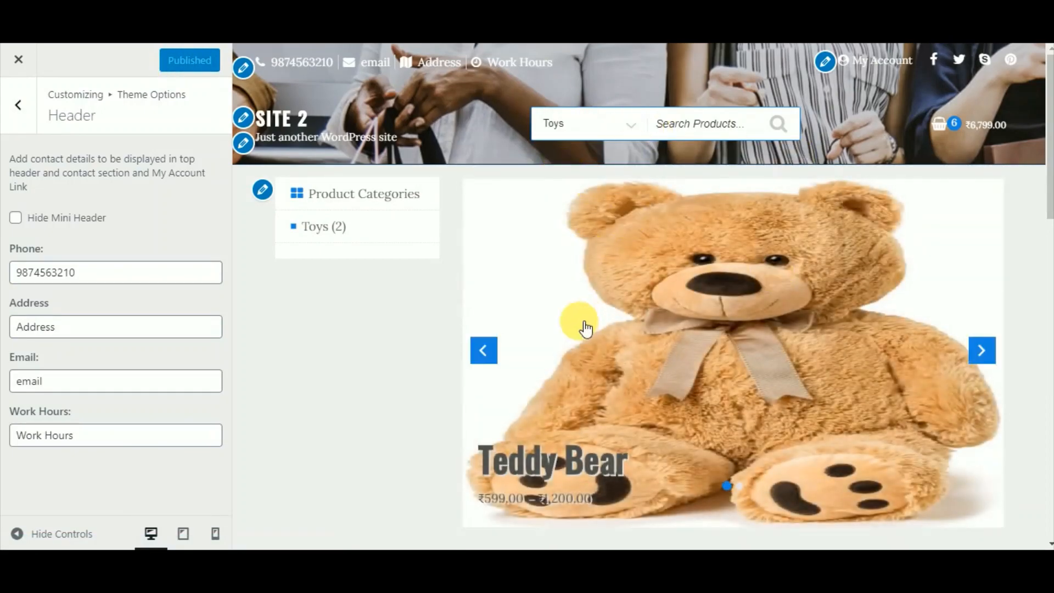
pyautogui.click(20, 107)
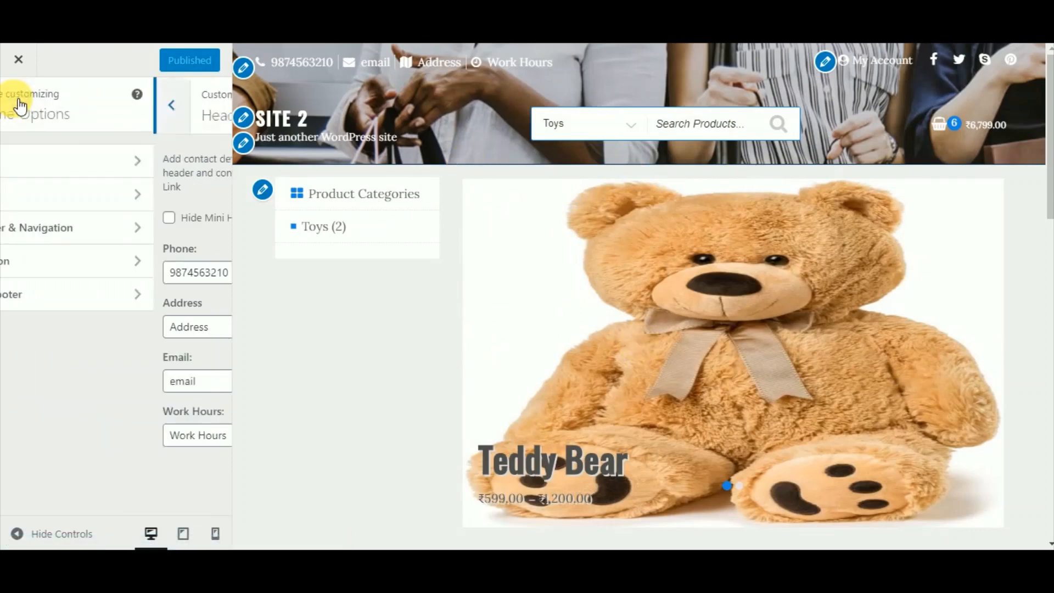
pyautogui.click(118, 188)
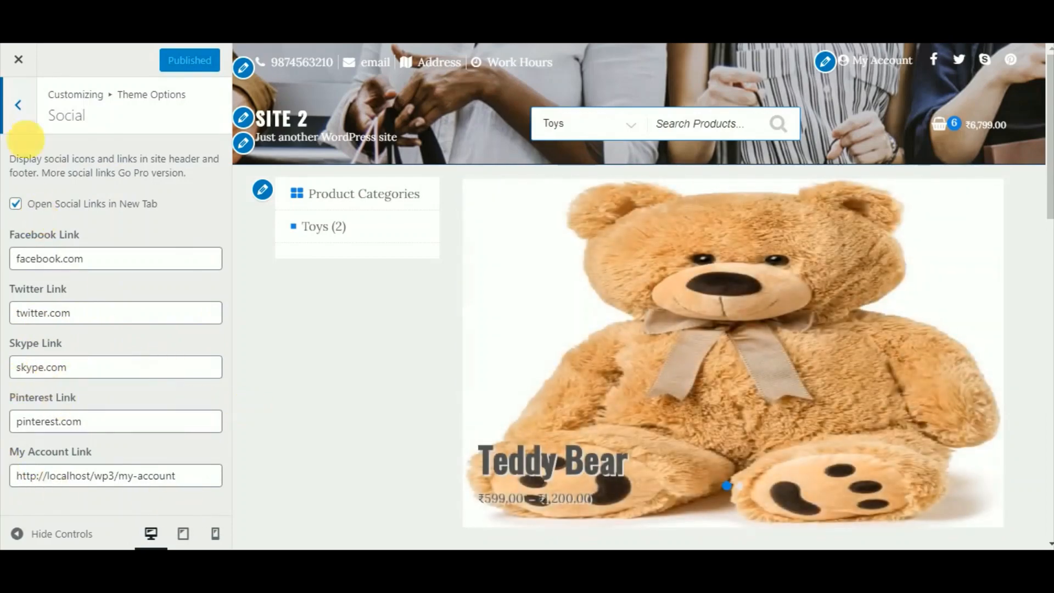
pyautogui.click(22, 105)
pyautogui.click(84, 259)
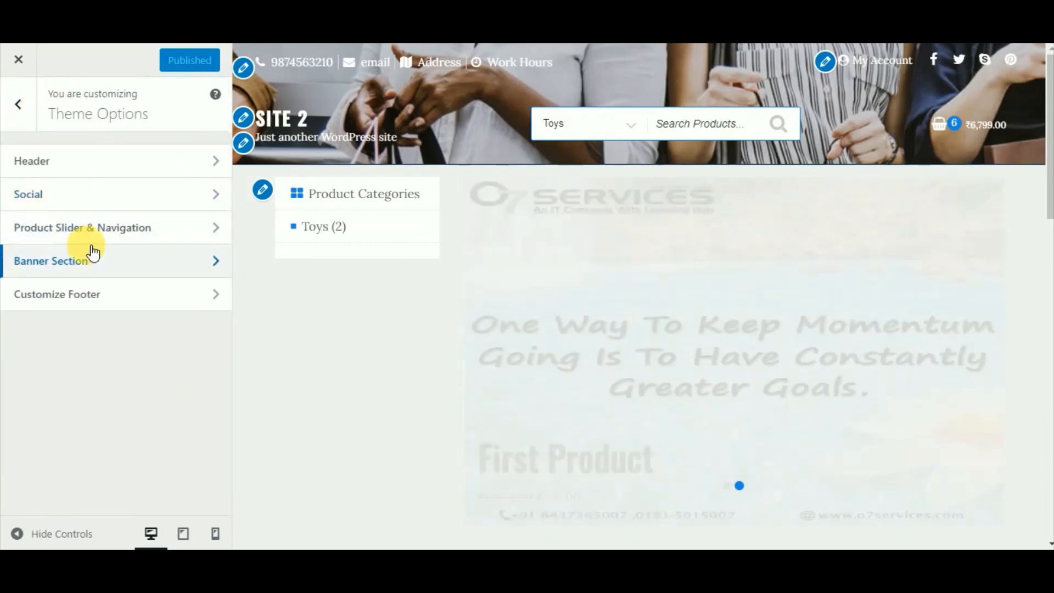
pyautogui.click(39, 131)
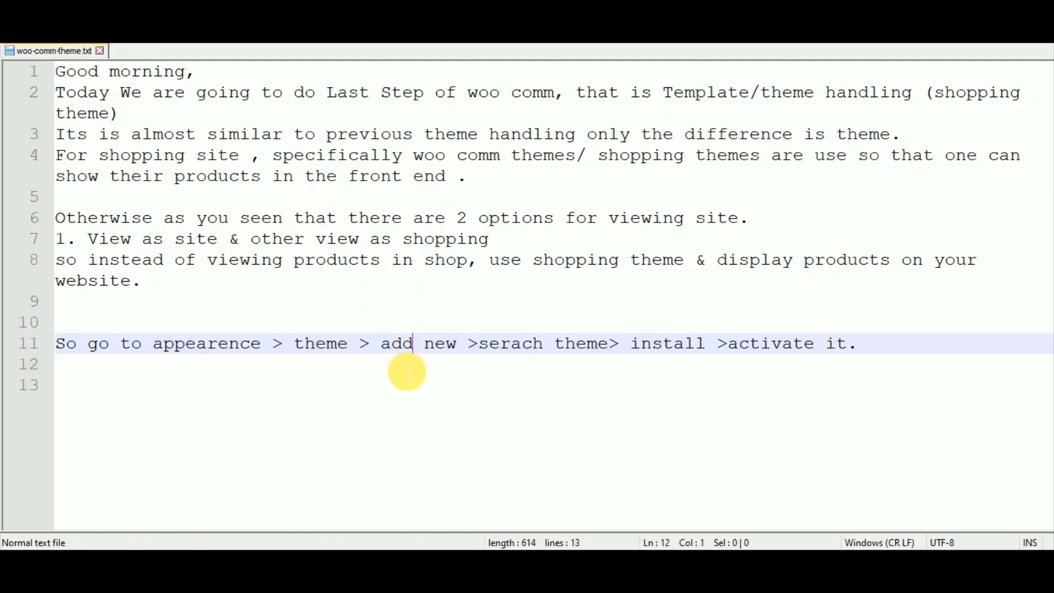
# Add a line noting 'Rest of customization options are same' and that products and categories show on the live site.
pyautogui.press('Return')
pyautogui.press('Return')
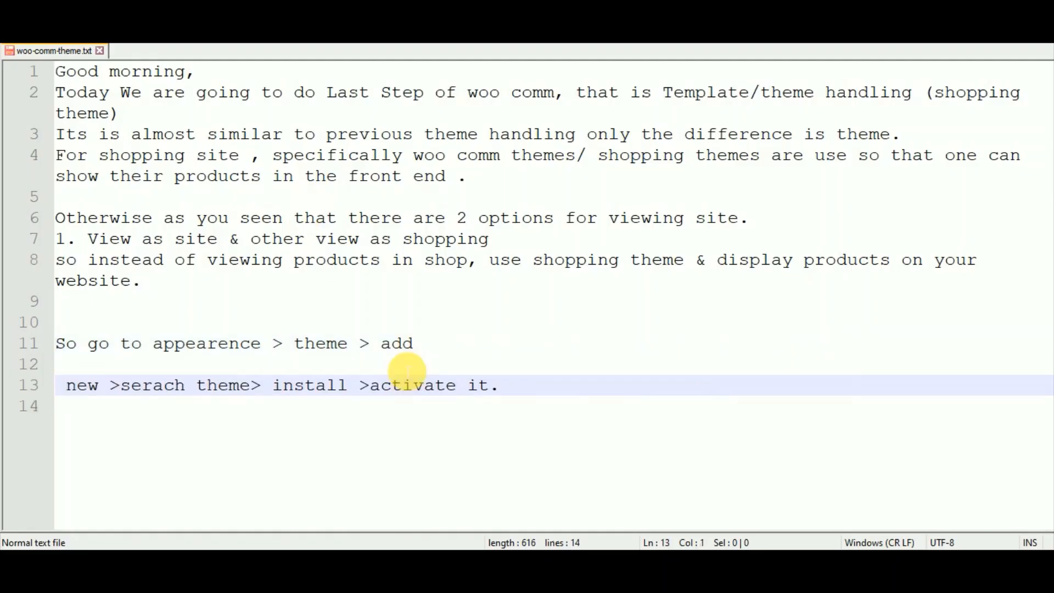
pyautogui.press('BackSpace')
pyautogui.press('BackSpace')
pyautogui.press('Down')
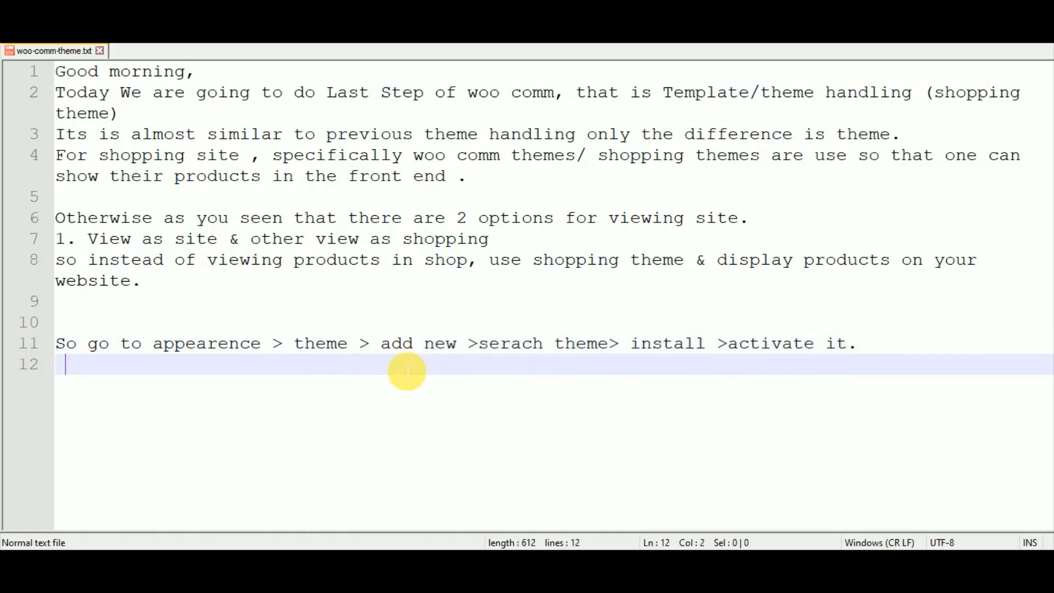
pyautogui.press('Return')
pyautogui.write('Rest of')
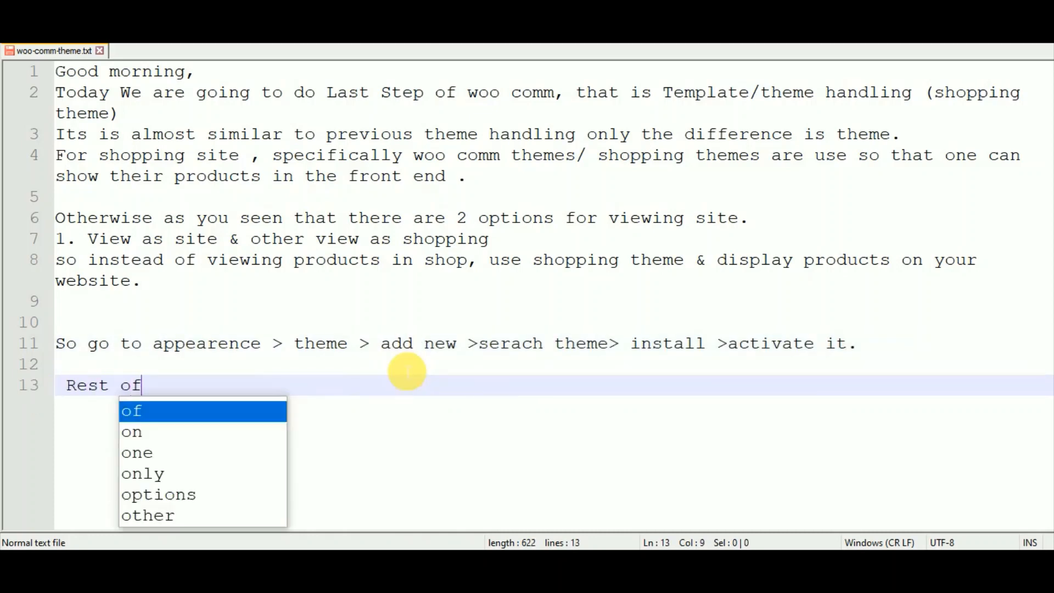
pyautogui.write('ust')
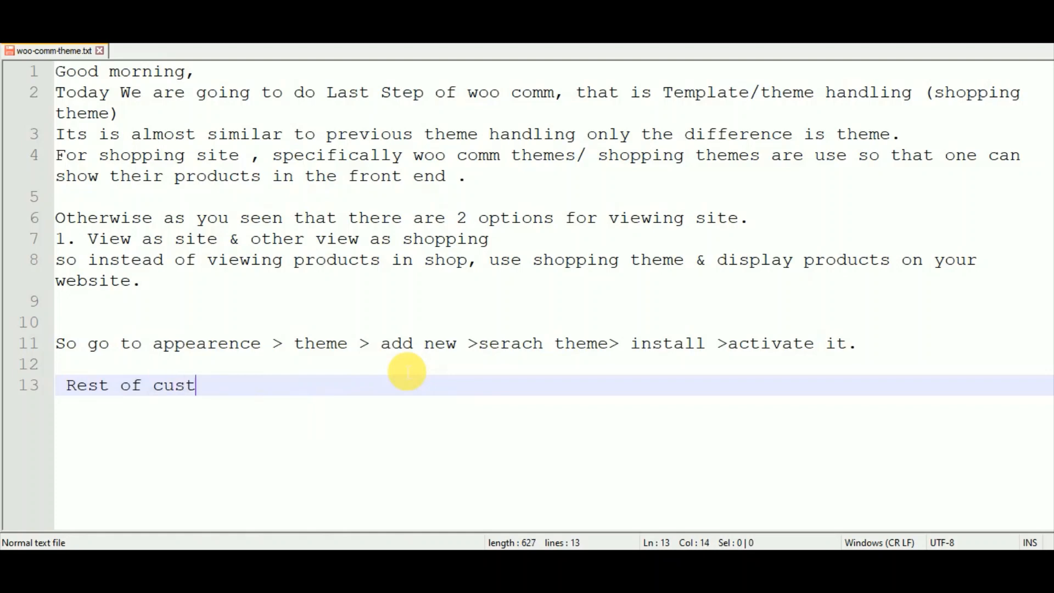
pyautogui.write('omizatoi')
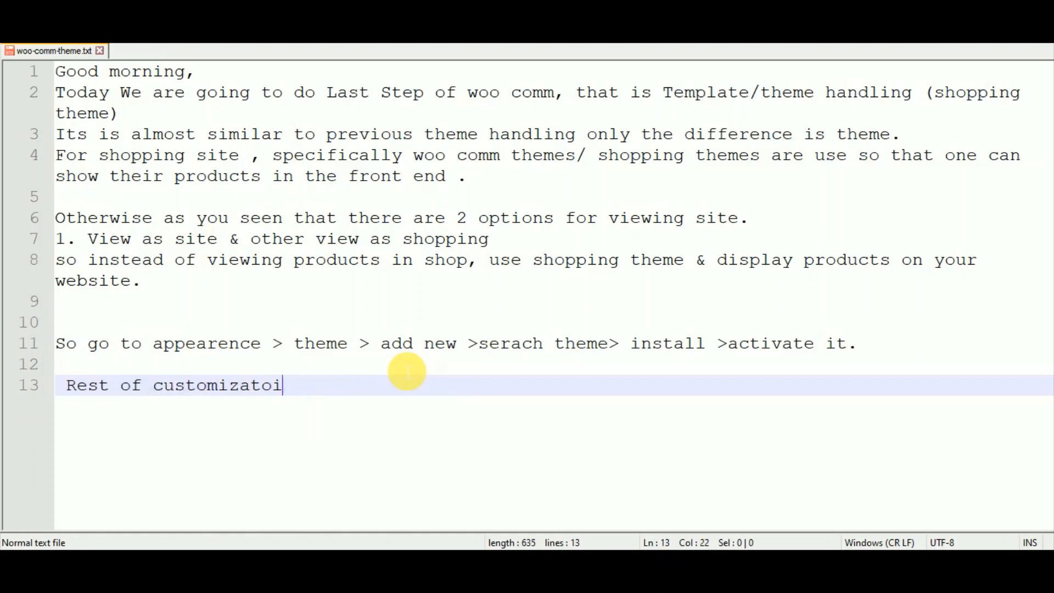
pyautogui.press('BackSpace')
pyautogui.press('BackSpace')
pyautogui.write('ion optio')
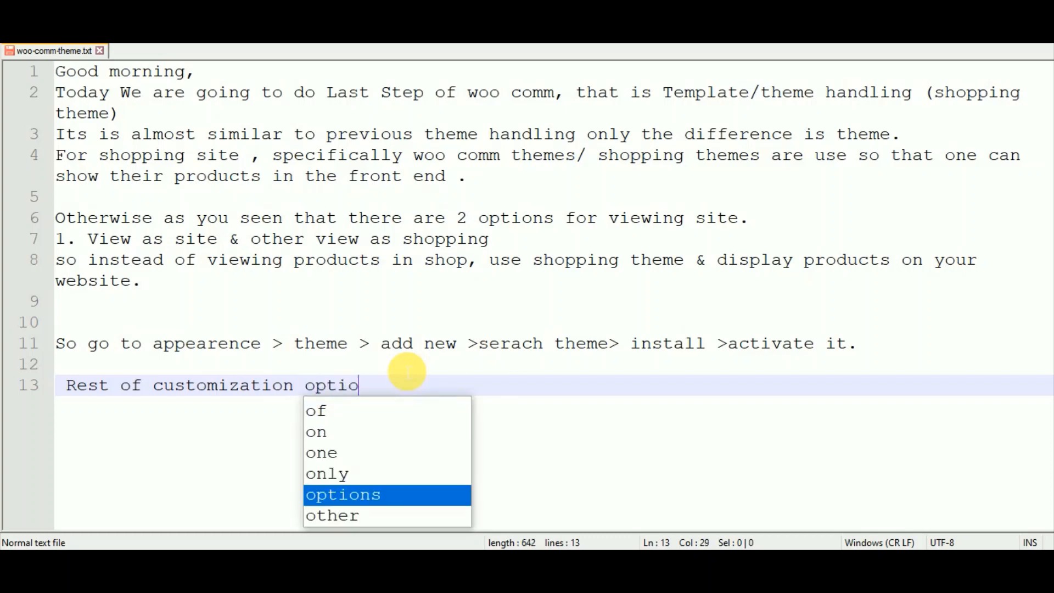
pyautogui.write('ns are same')
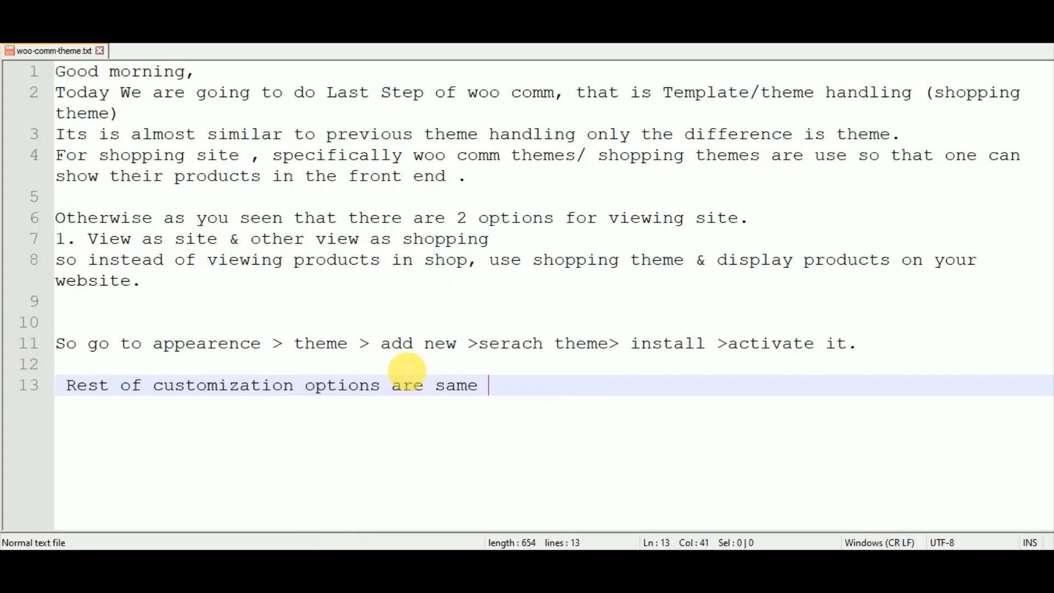
pyautogui.write(' and if you run')
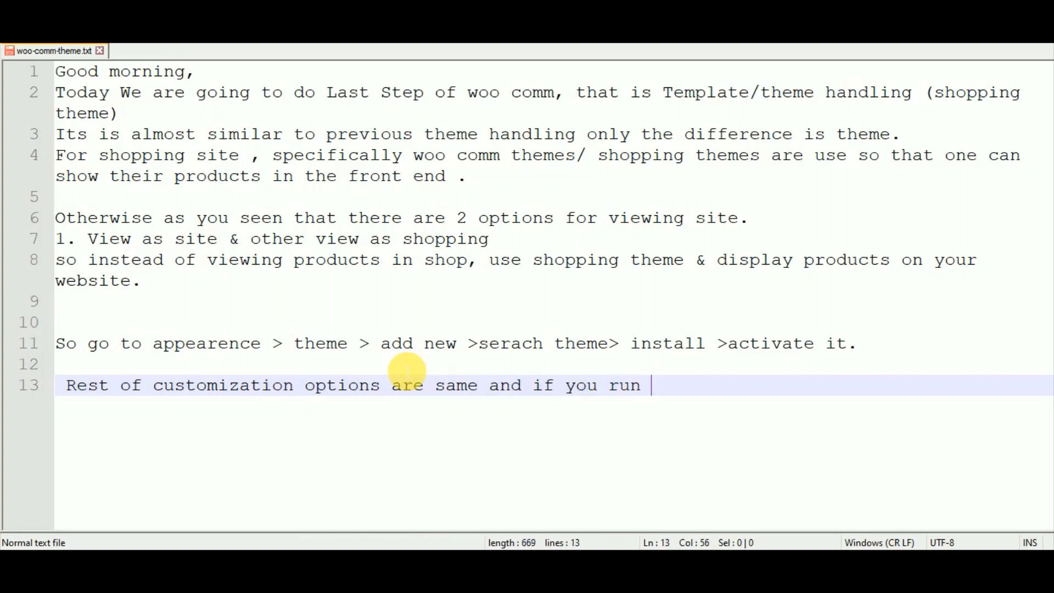
pyautogui.write(' your w')
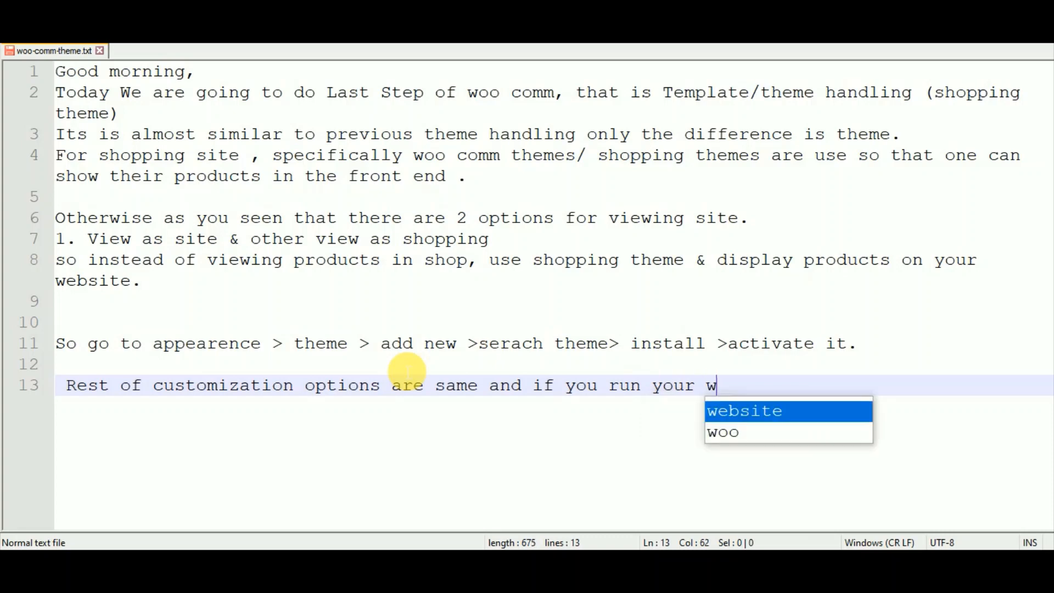
pyautogui.write('ebsite nor')
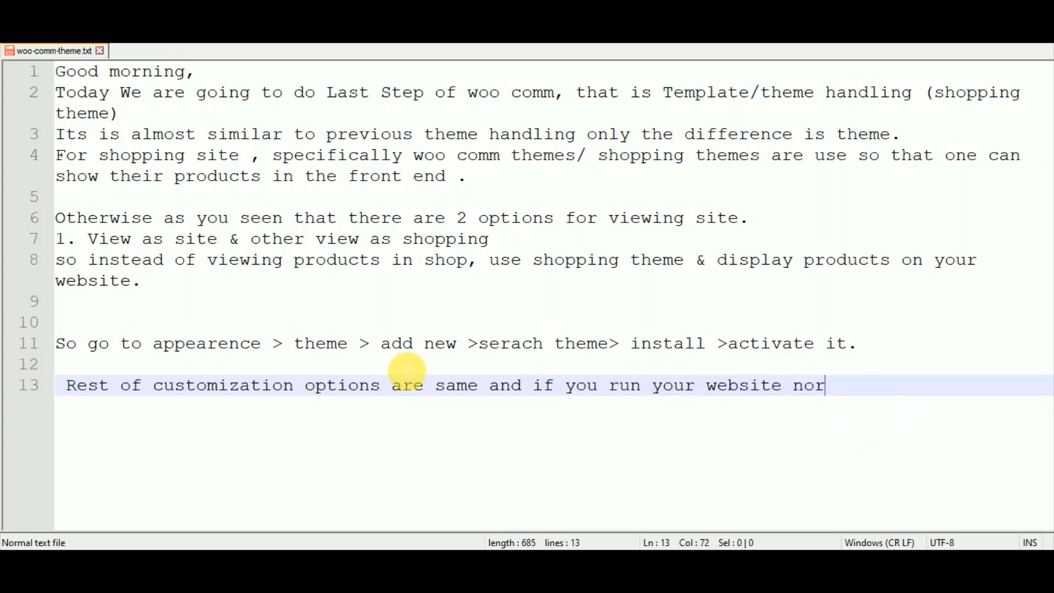
pyautogui.press('BackSpace')
pyautogui.write('w')
pyautogui.write('. You Will Se')
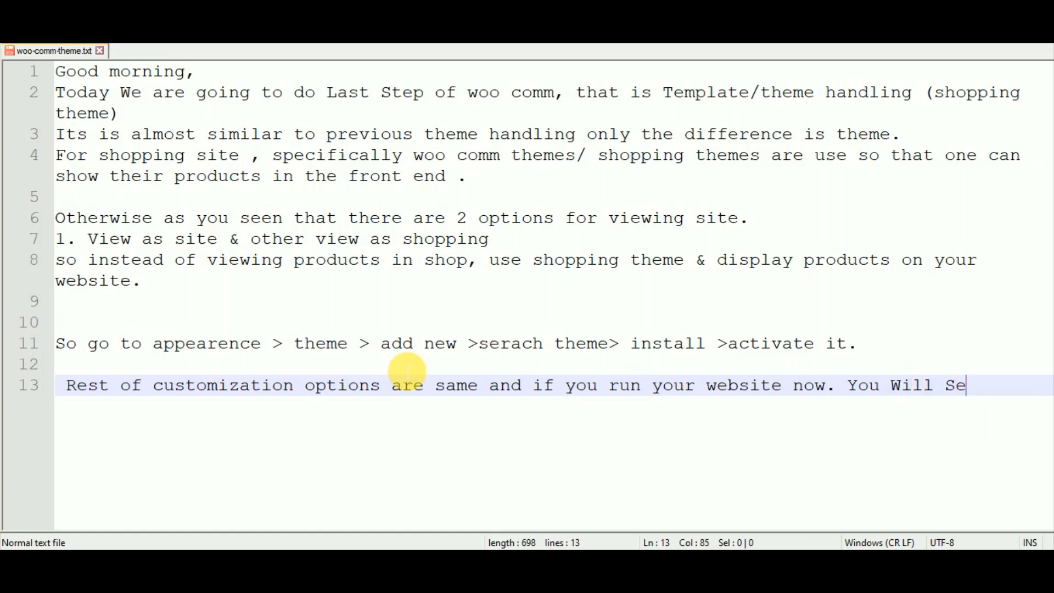
pyautogui.write('e your Products')
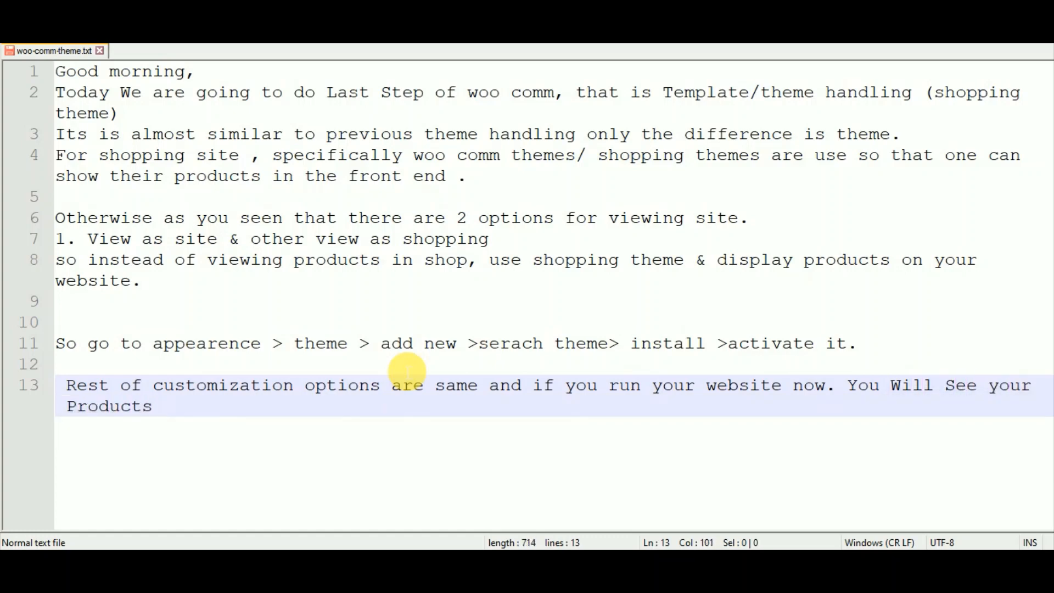
pyautogui.write(' , it')
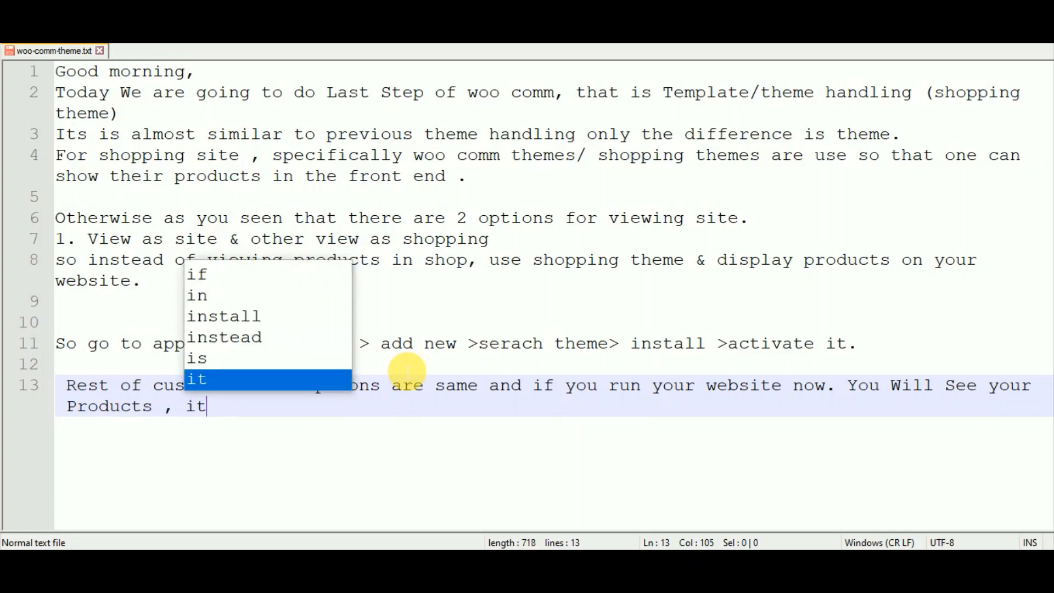
pyautogui.write('s cat')
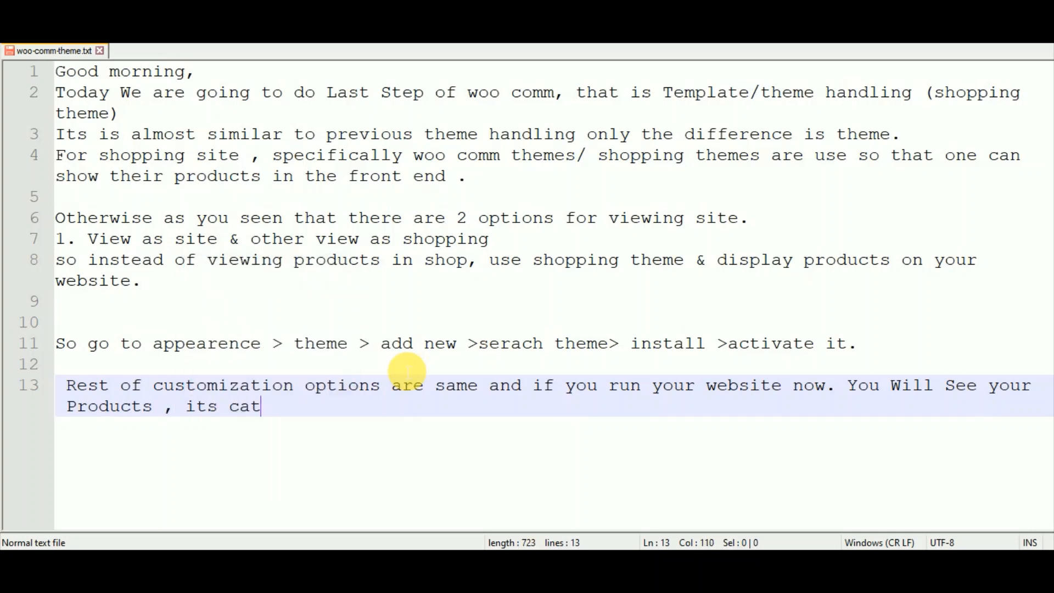
pyautogui.write('egories d')
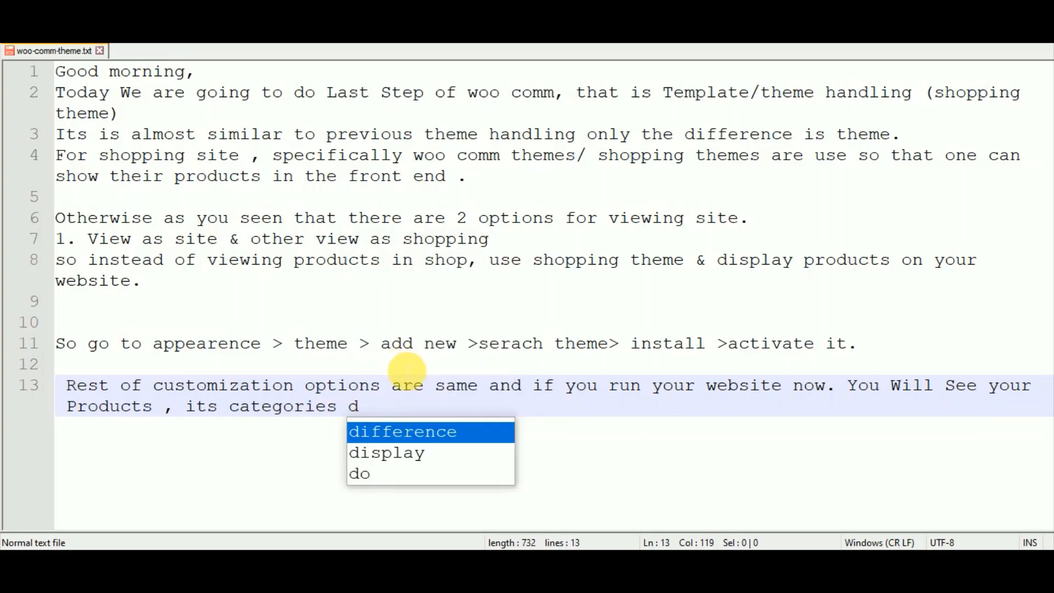
pyautogui.write('irect')
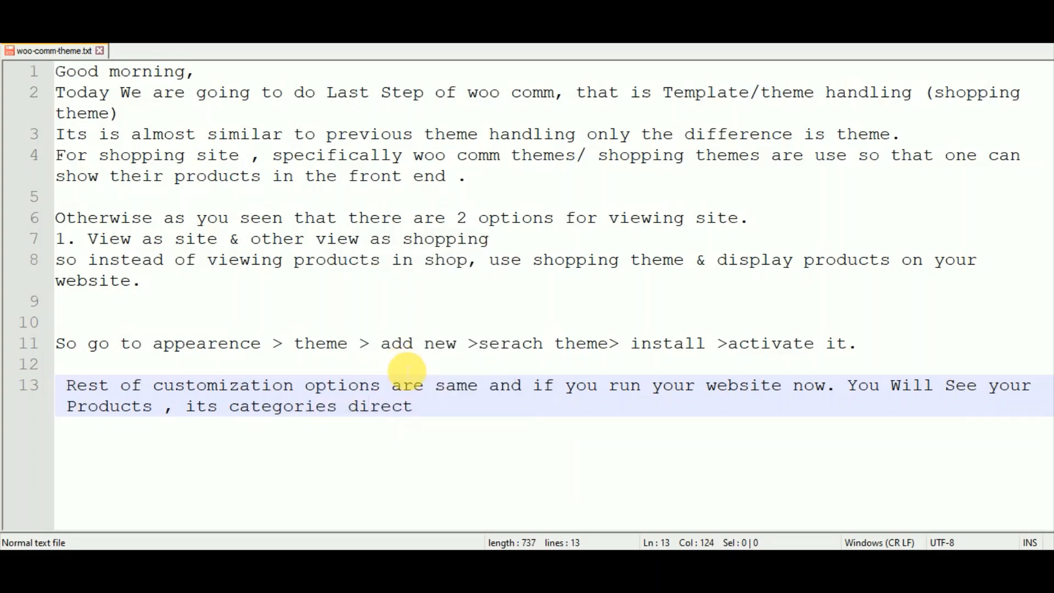
pyautogui.write('ly in the front')
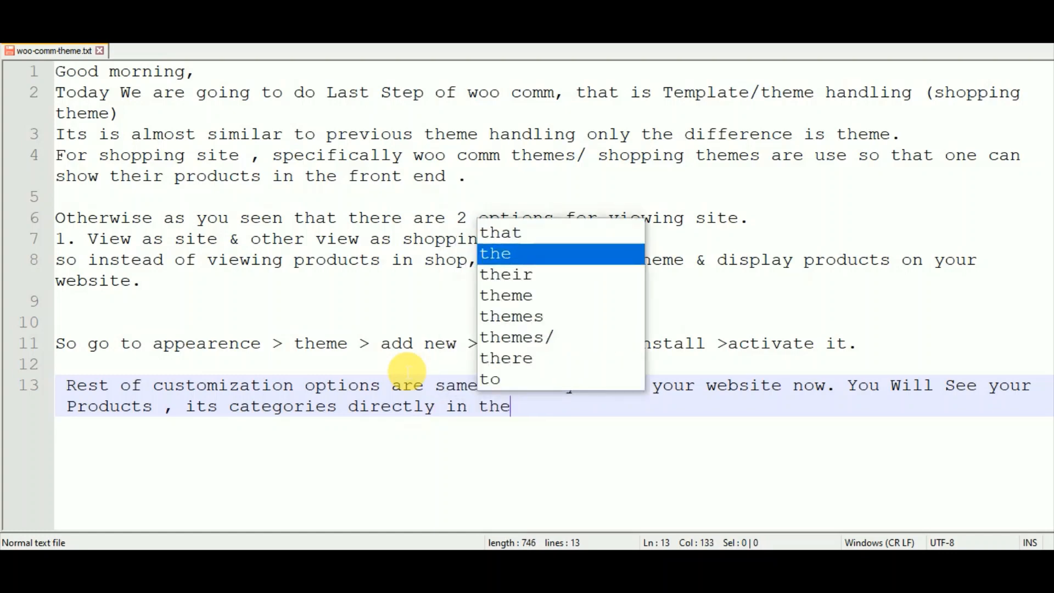
pyautogui.write(' end.')
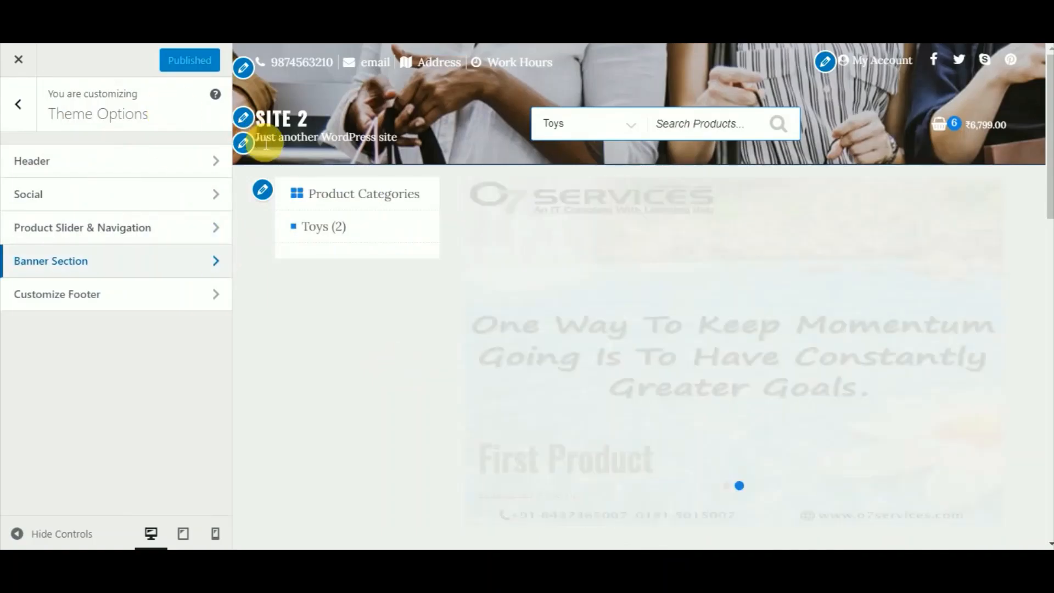
# Load the local WordPress site at localhost/wp3 in a new browser tab.
pyautogui.hotkey('ctrl', 't')
pyautogui.write('localhost/phpmyadmin/')
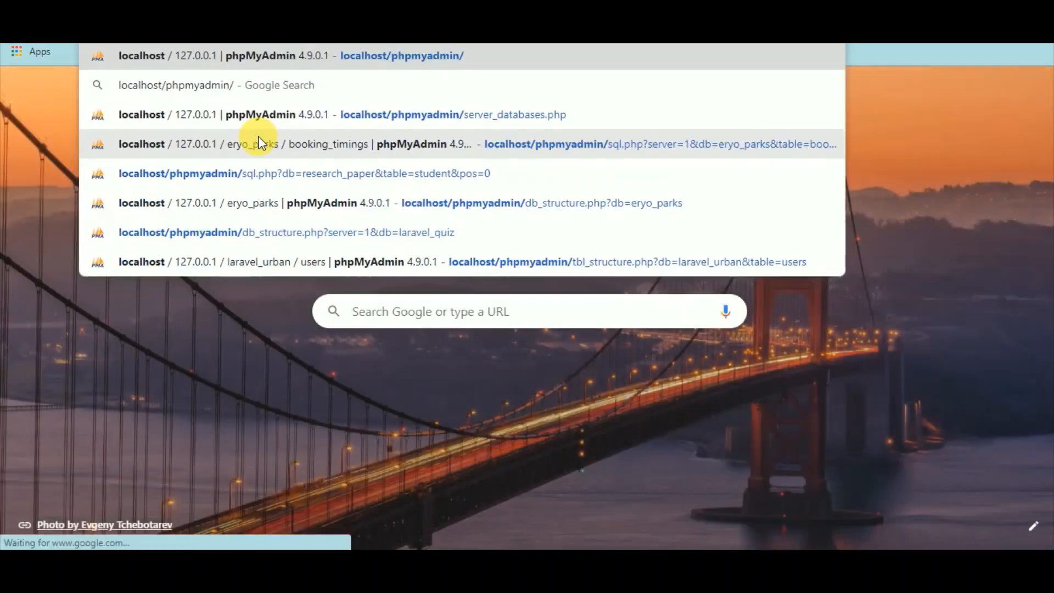
pyautogui.press('BackSpace')
pyautogui.press('BackSpace')
pyautogui.press('BackSpace')
pyautogui.press('BackSpace')
pyautogui.press('BackSpace')
pyautogui.press('BackSpace')
pyautogui.press('BackSpace')
pyautogui.press('BackSpace')
pyautogui.press('BackSpace')
pyautogui.press('BackSpace')
pyautogui.press('BackSpace')
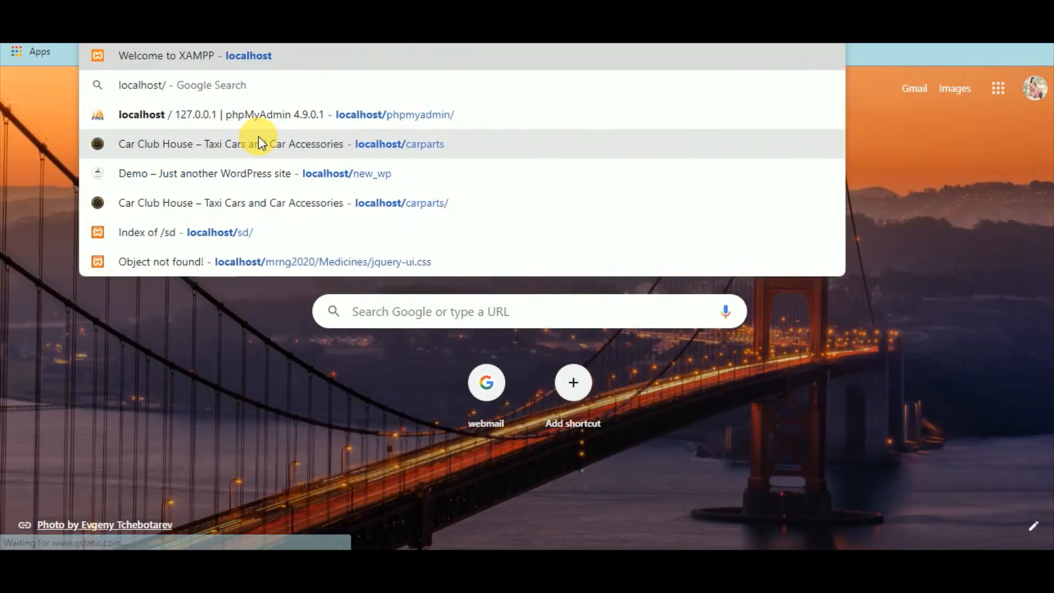
pyautogui.write('wp3')
pyautogui.press('Return')
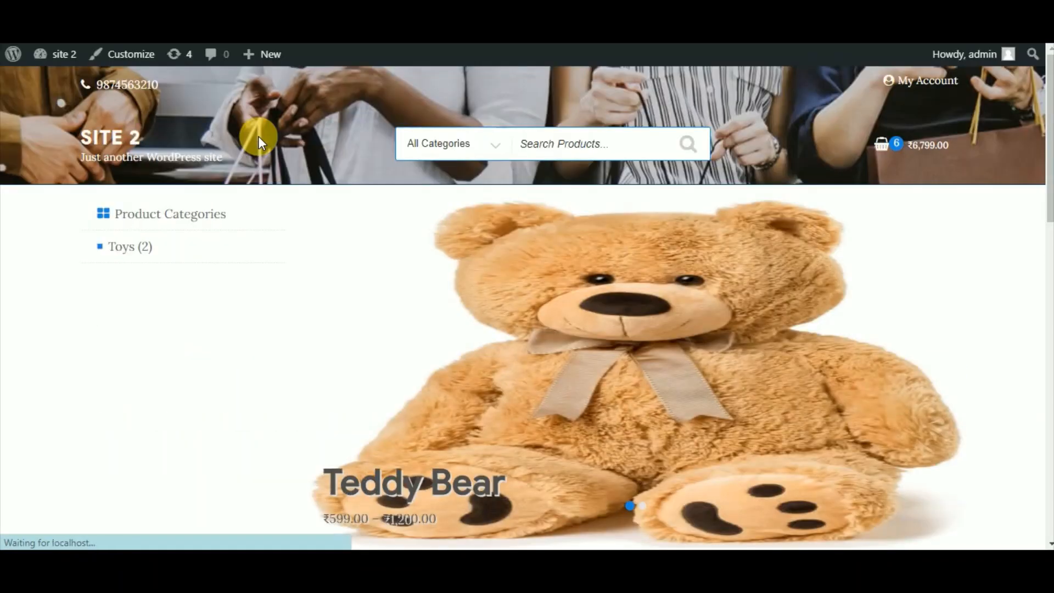
pyautogui.scroll(-5, 258, 137)
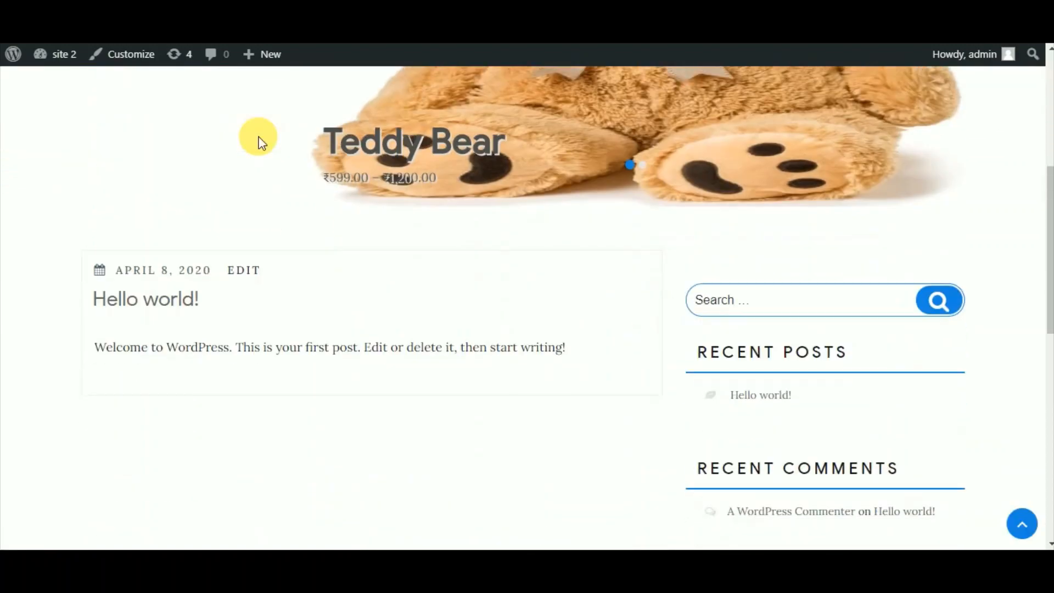
pyautogui.scroll(5, 258, 136)
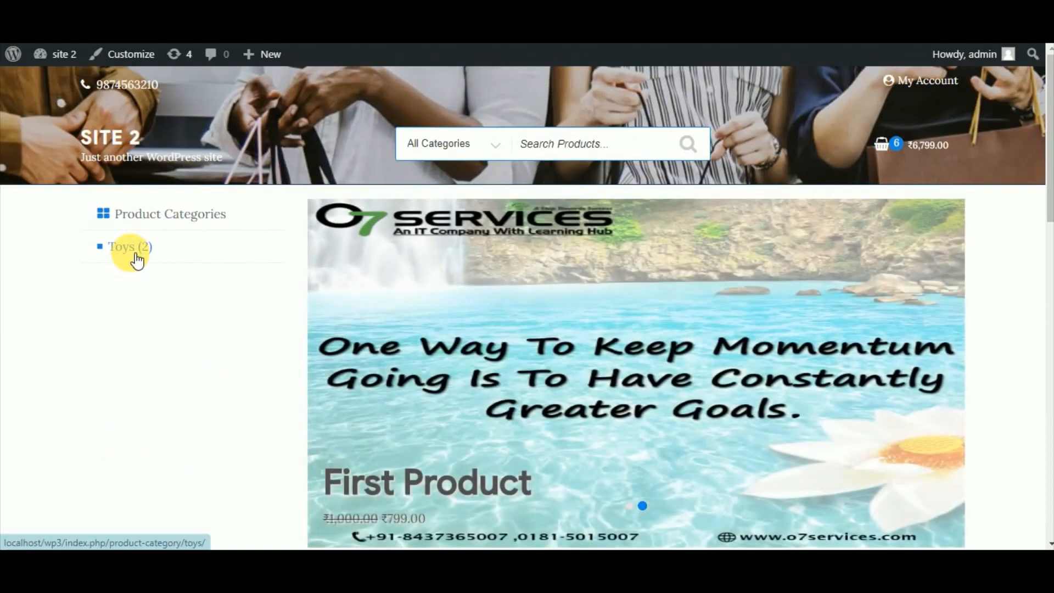
# Open the Toys category's Teddy Bear product and select the Small size at ₹599.00.
pyautogui.click(137, 260)
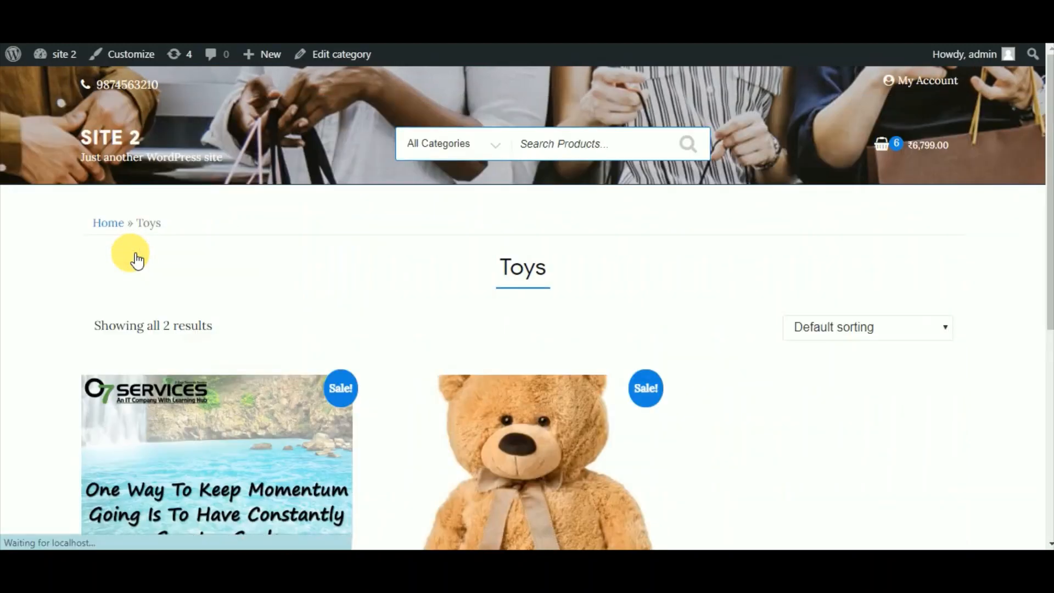
pyautogui.scroll(-1, 137, 261)
pyautogui.scroll(-5, 138, 260)
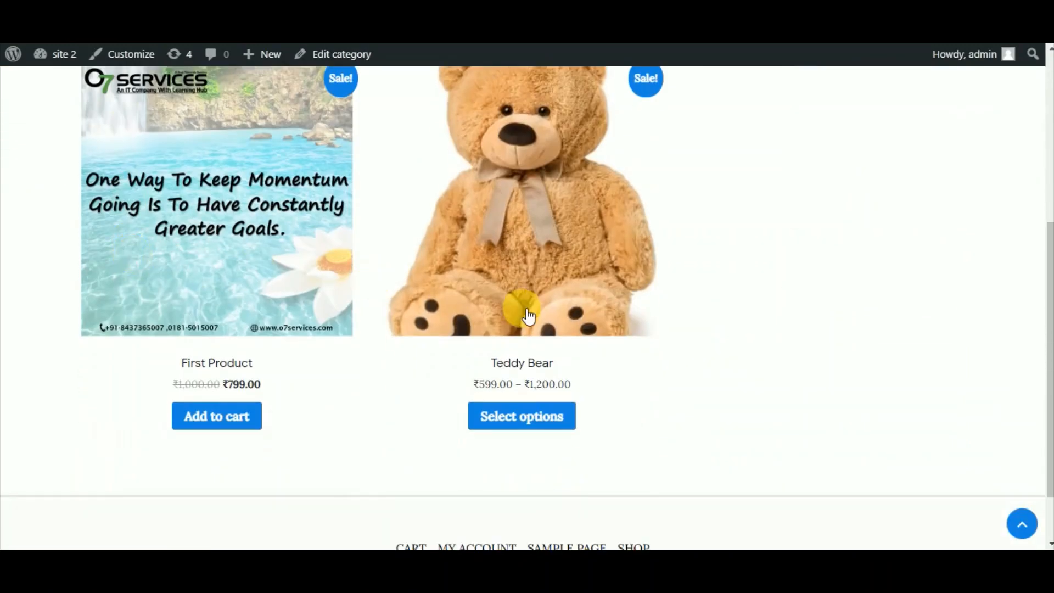
pyautogui.click(499, 419)
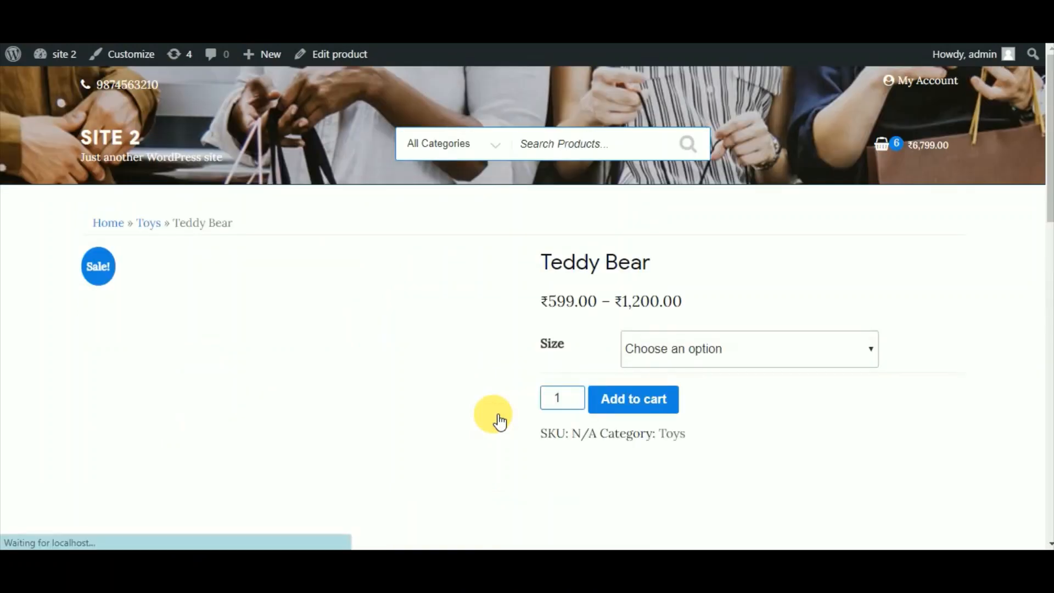
pyautogui.click(719, 363)
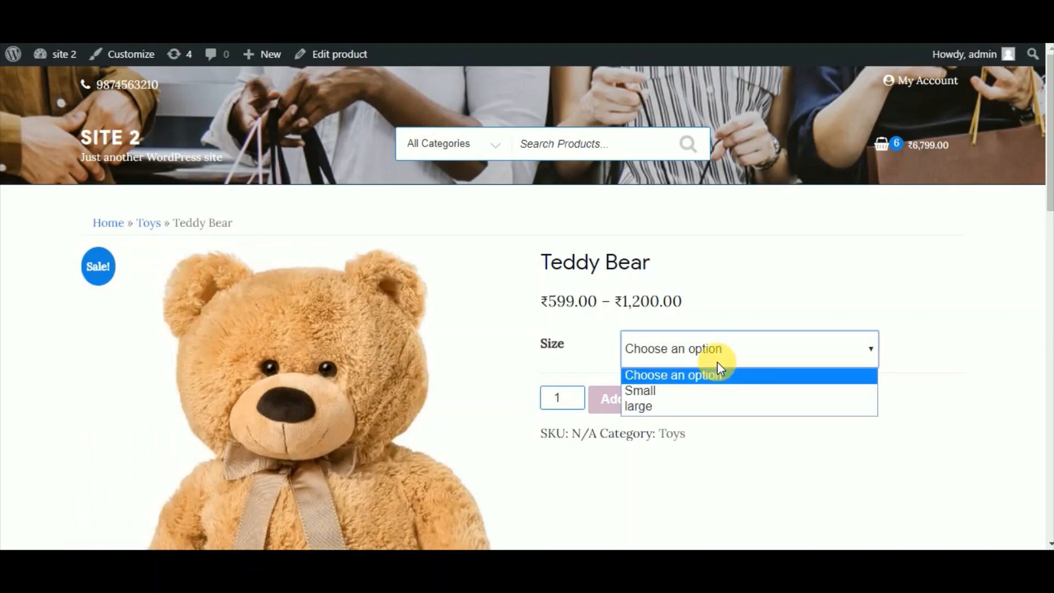
pyautogui.click(697, 404)
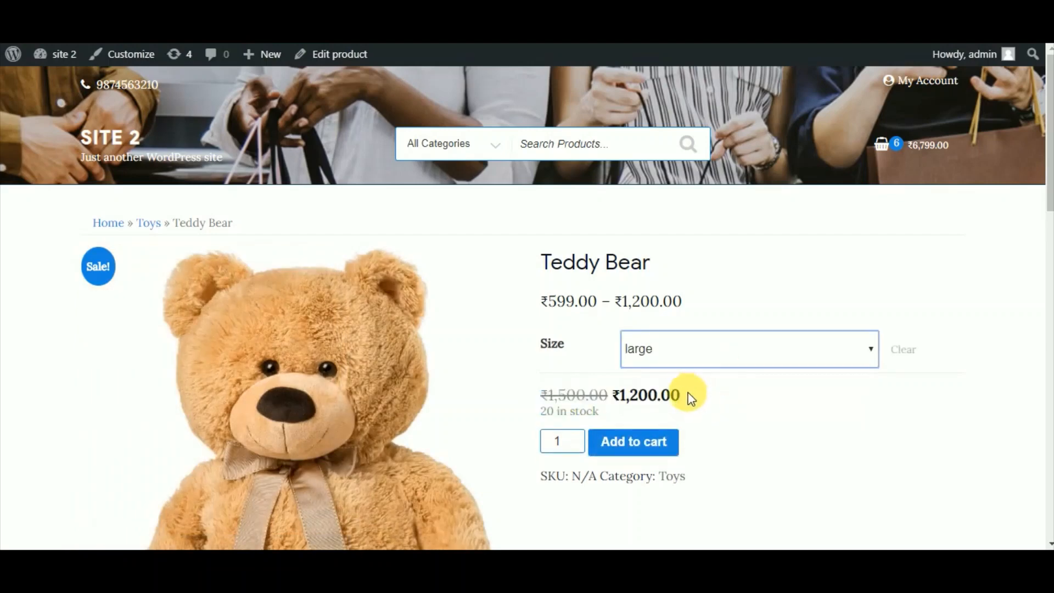
pyautogui.click(693, 357)
pyautogui.click(672, 390)
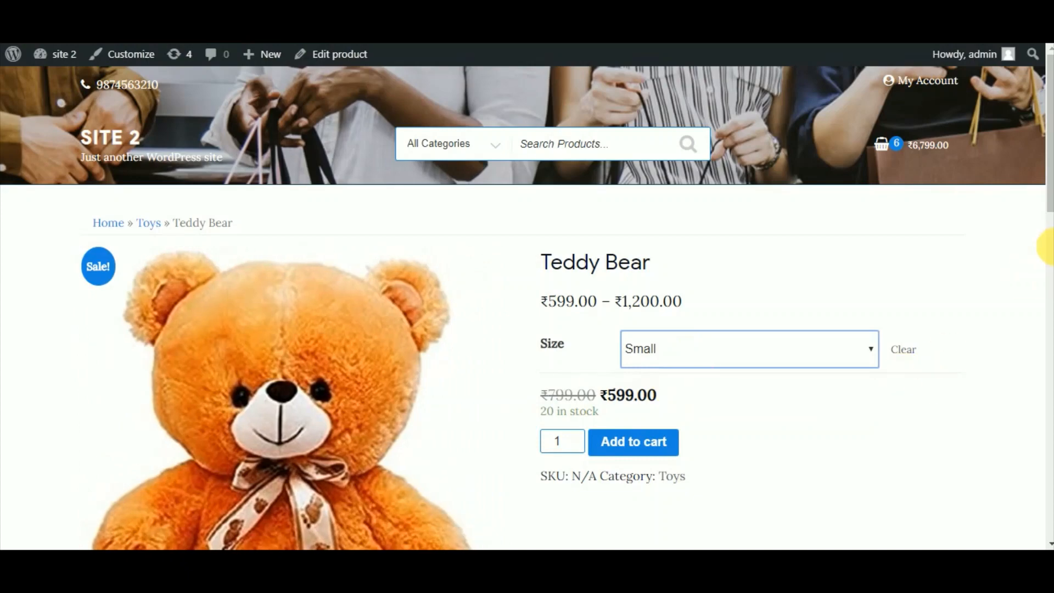
pyautogui.click(1050, 248)
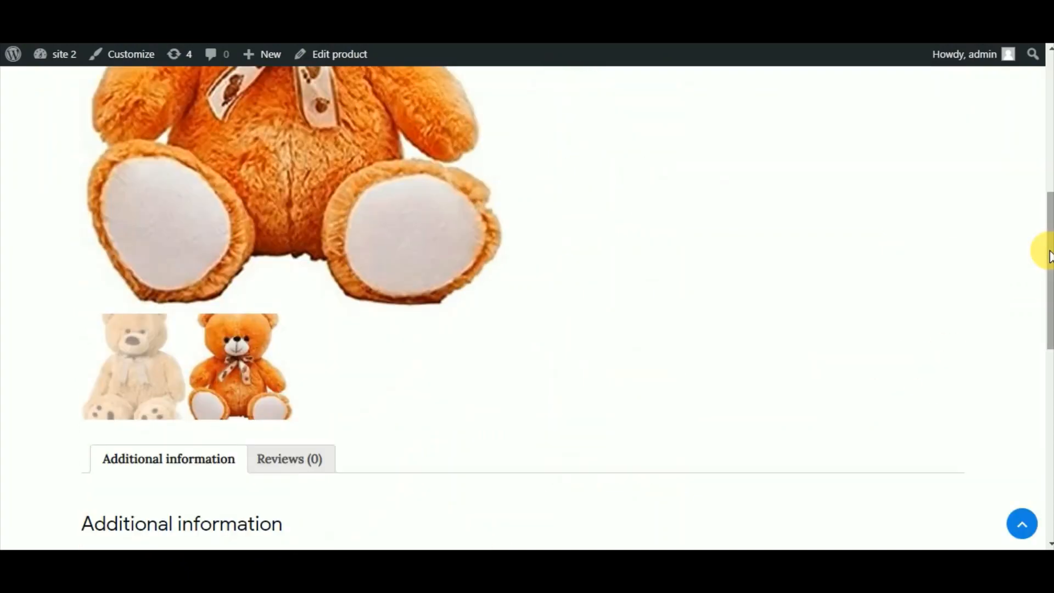
# Back in the notes, add the closing line 'So This is all About Woo commerece.'.
pyautogui.hotkey('alt', 'Tab')
pyautogui.press('Return')
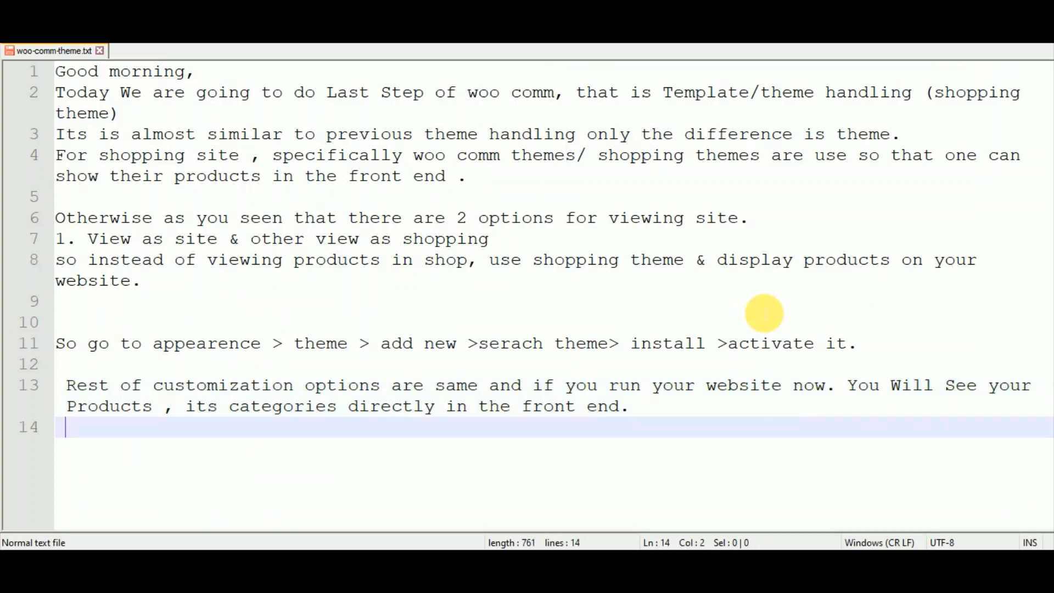
pyautogui.press('Return')
pyautogui.write('So This')
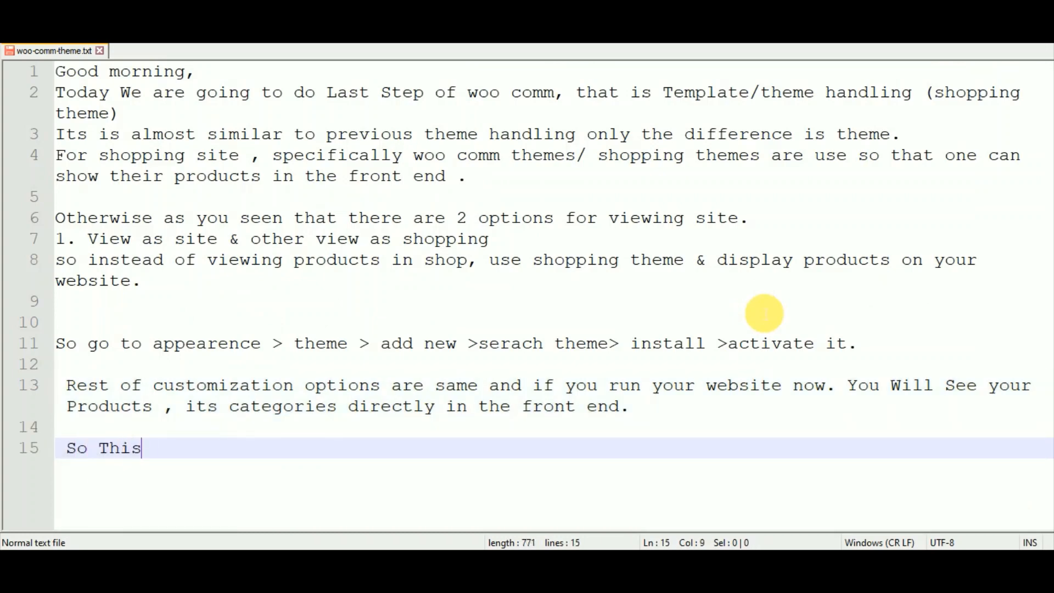
pyautogui.write(' is all ')
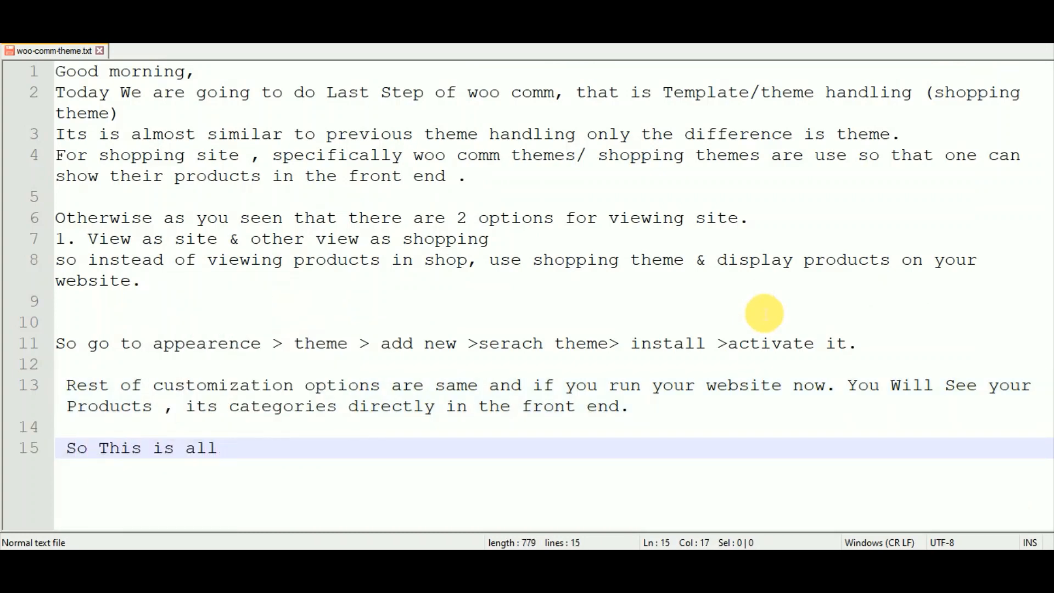
pyautogui.write('About Woo ')
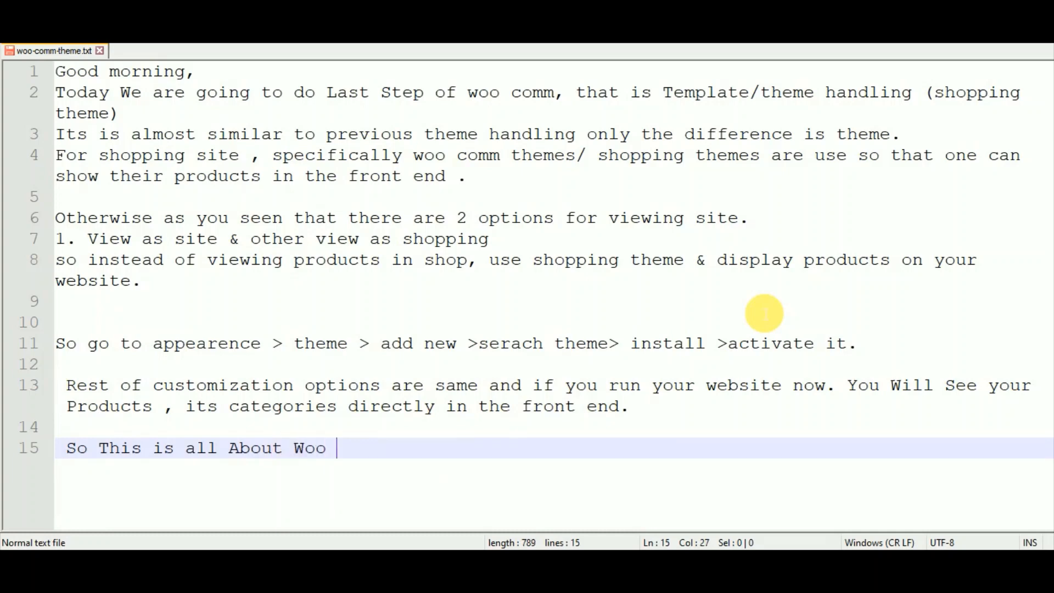
pyautogui.write('commere')
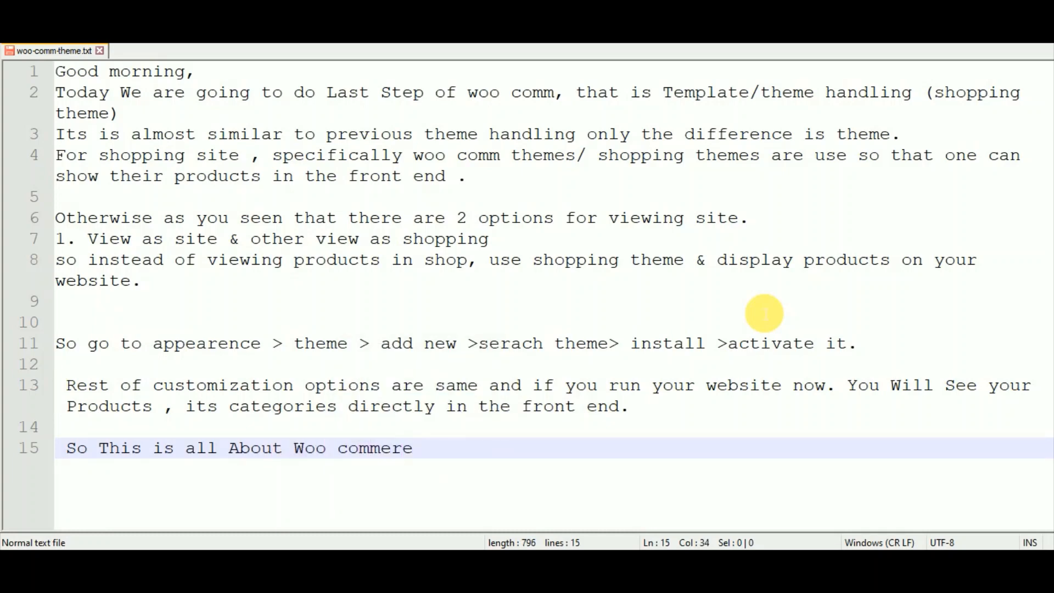
pyautogui.write('ce.')
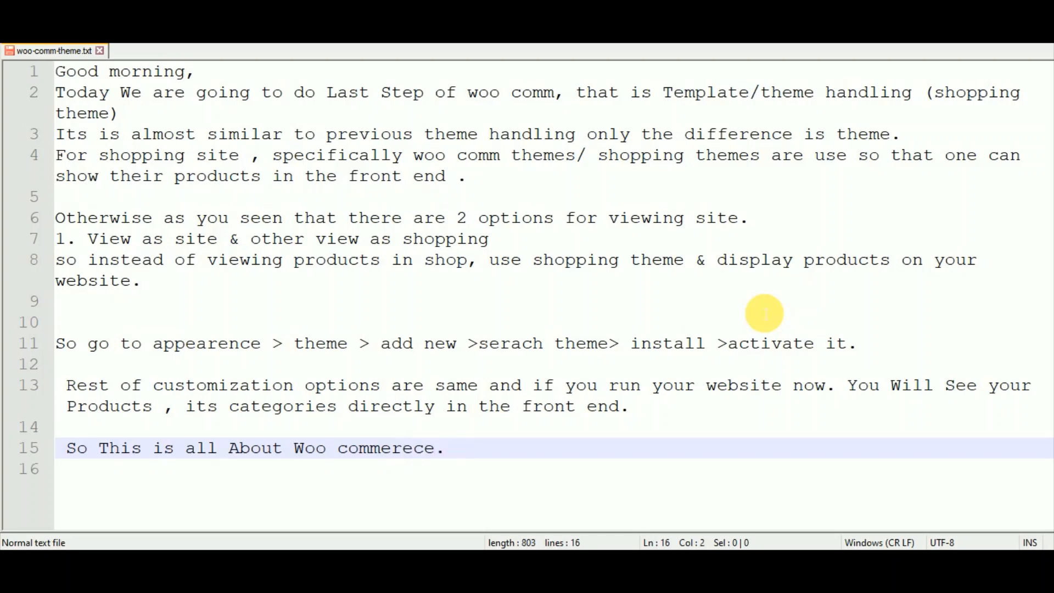
# Add a final line 'Thanks For watching Lecture' with the capitalization corrected.
pyautogui.press('Return')
pyautogui.write('Thanks ')
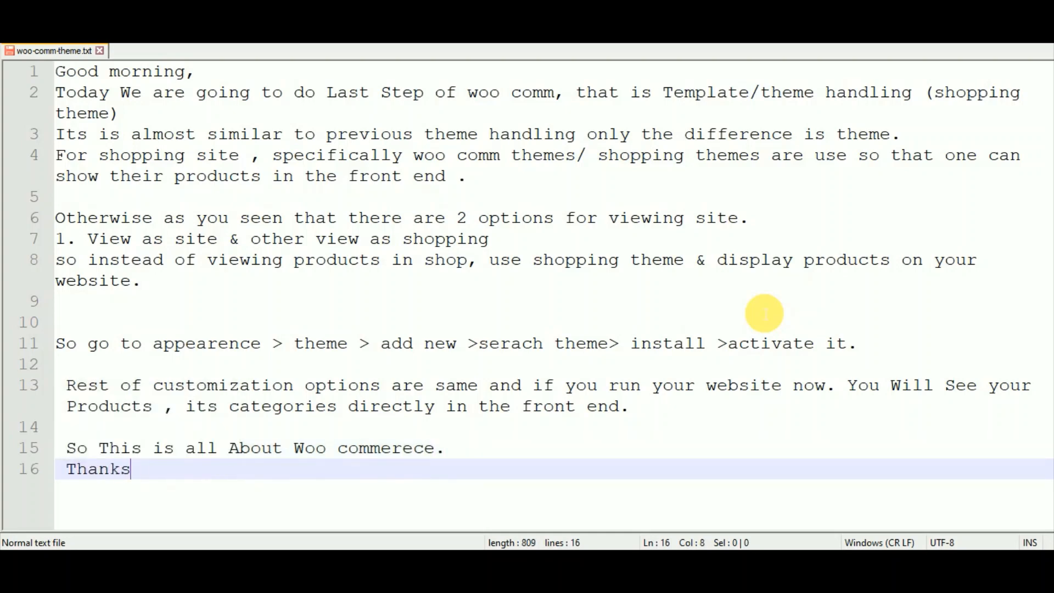
pyautogui.write('For wat')
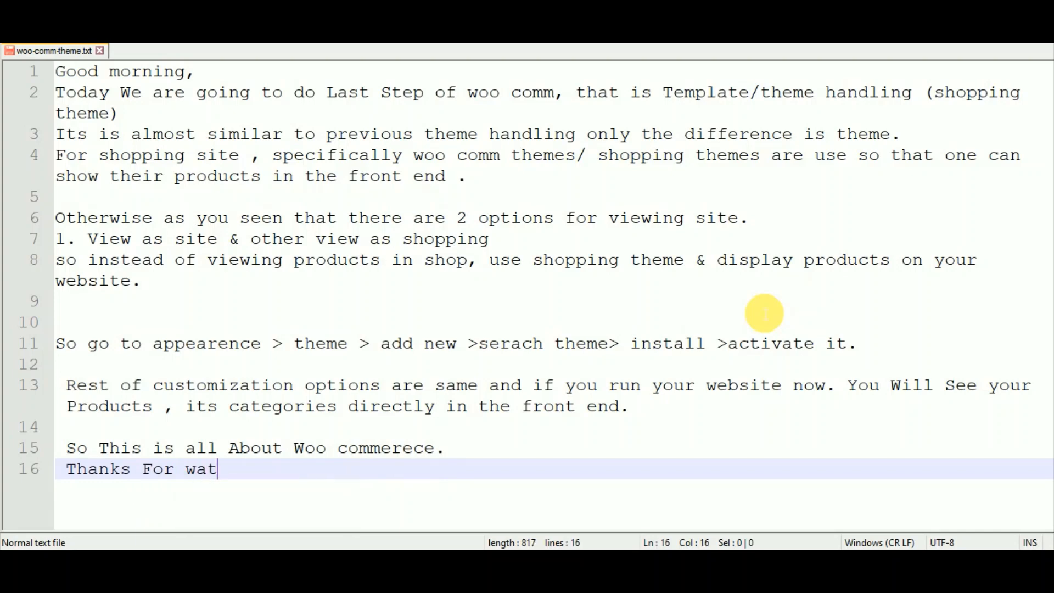
pyautogui.write('ching LEct')
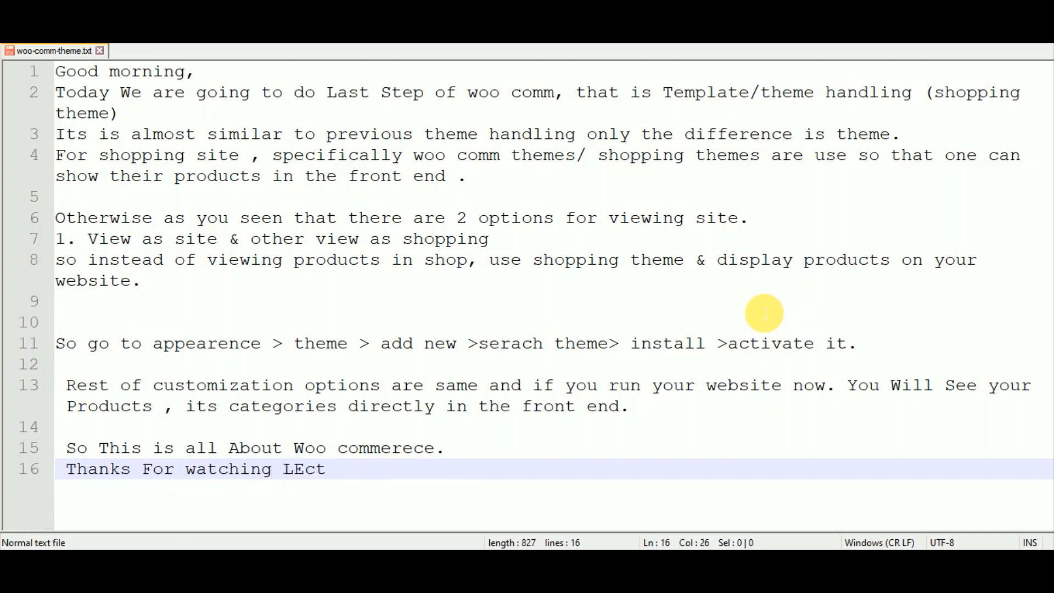
pyautogui.write('ure')
pyautogui.press('BackSpace')
pyautogui.write('e.')
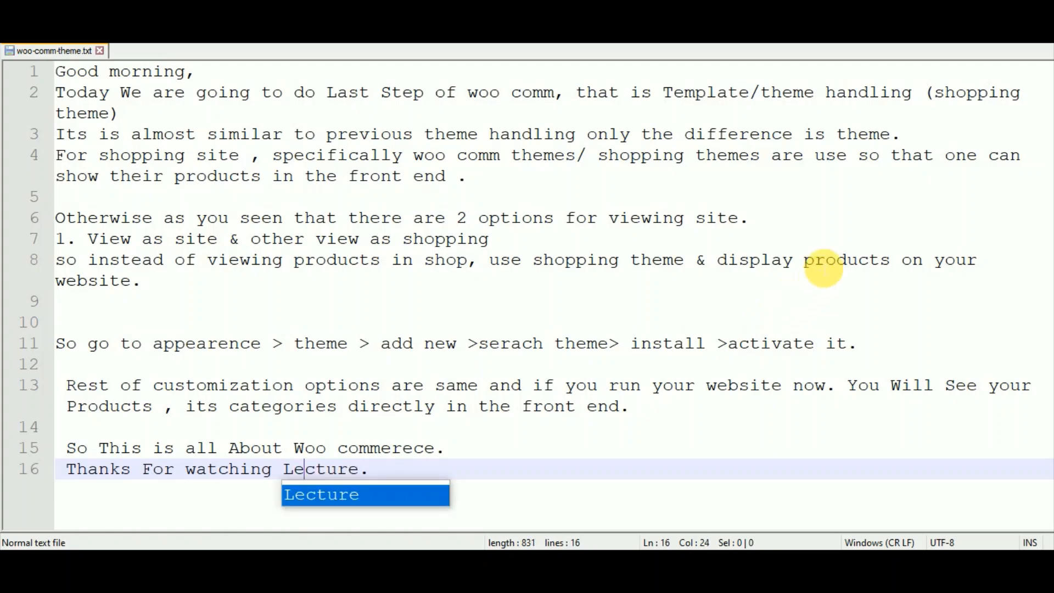